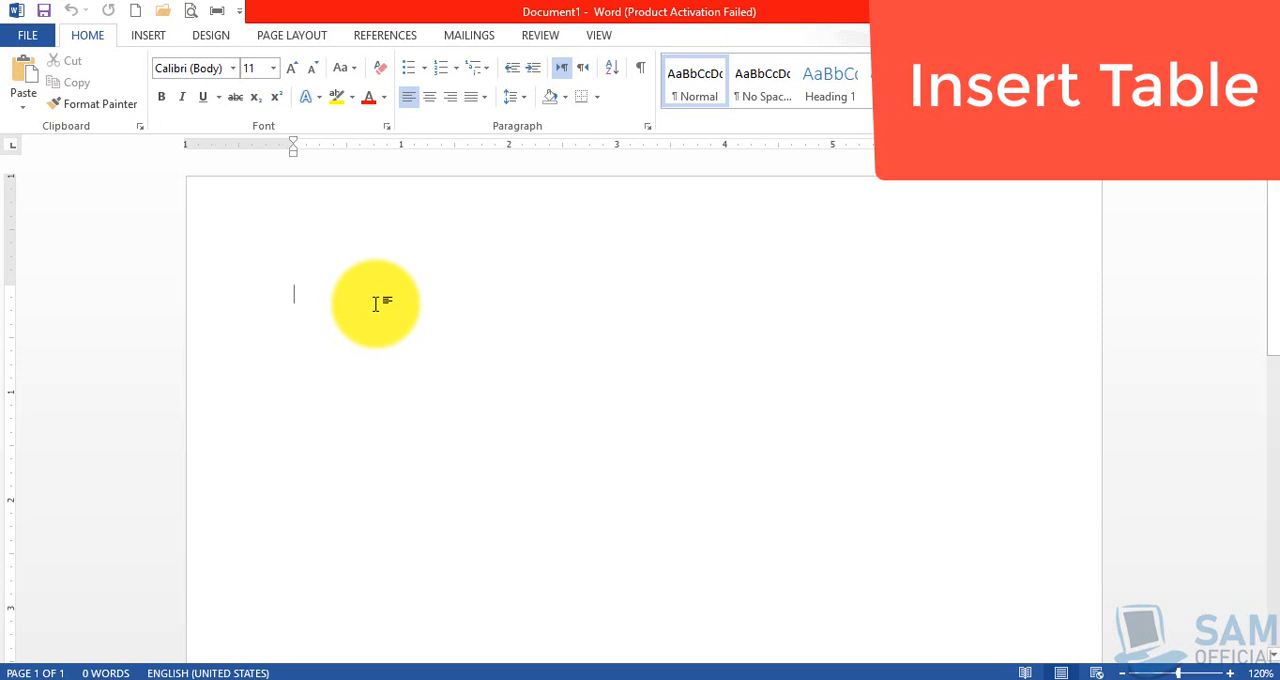
Insert a table with 3 columns and 5 rows, using AutoFit to contents
left_click(150, 36)
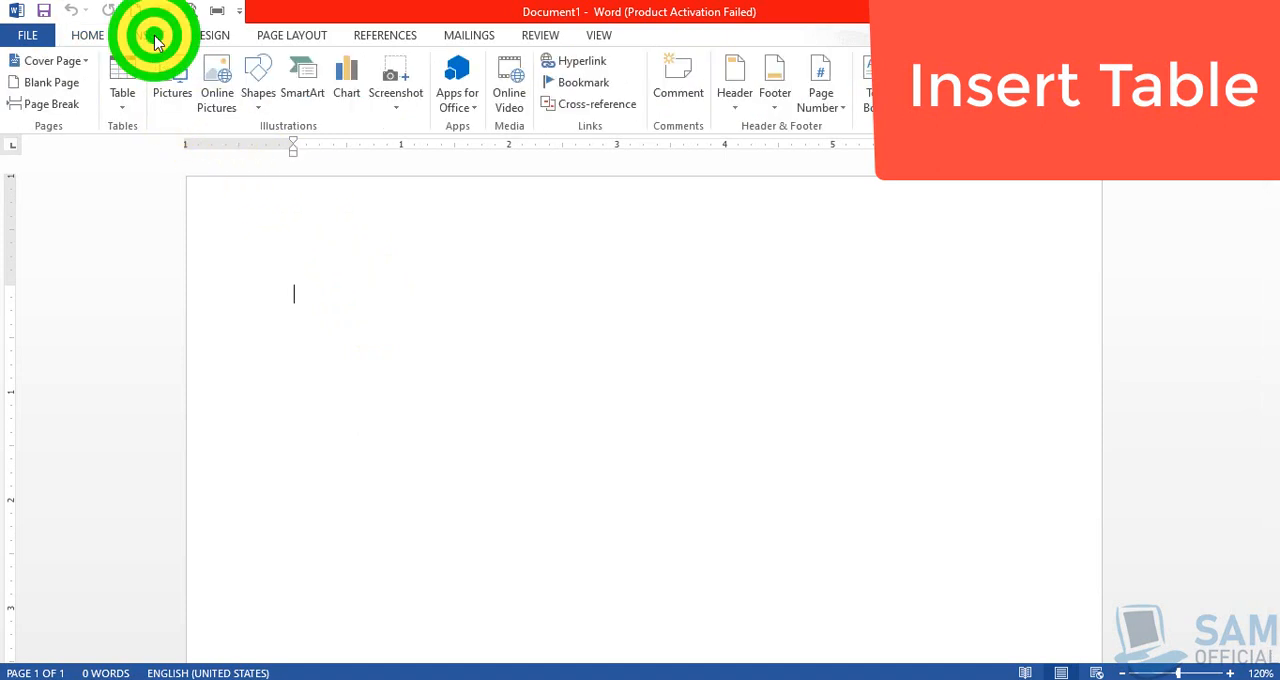
left_click(122, 105)
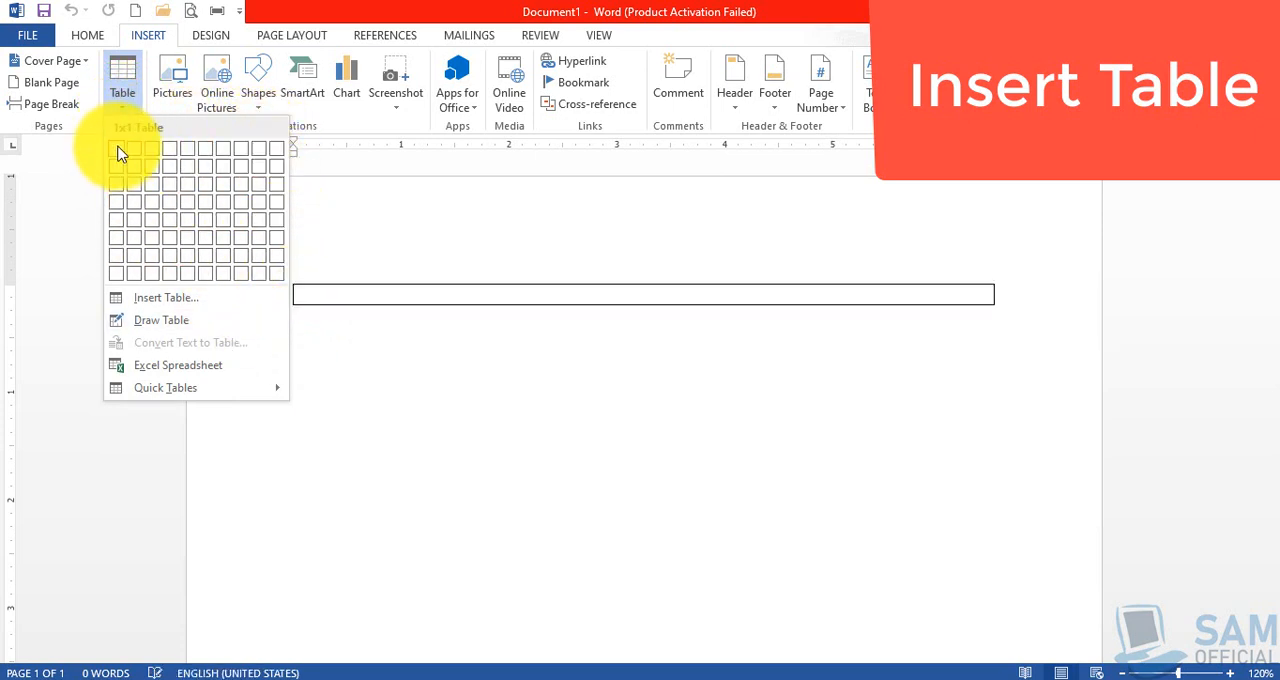
left_click(159, 300)
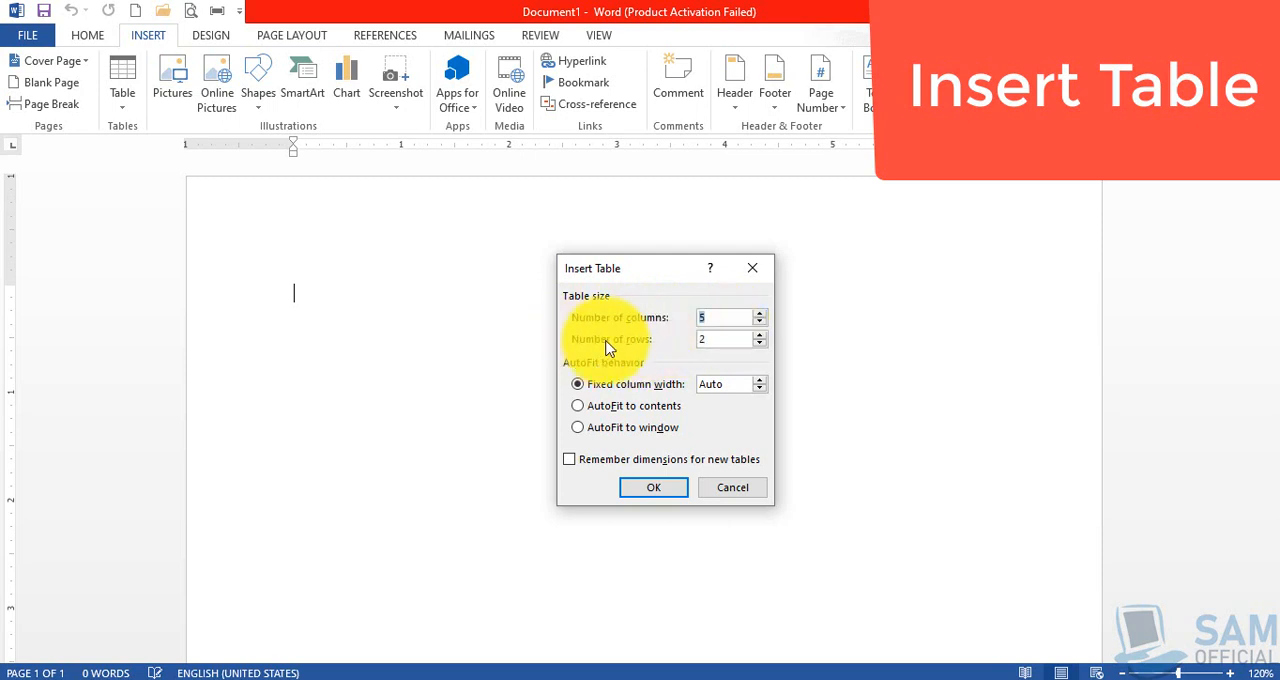
left_click(724, 317)
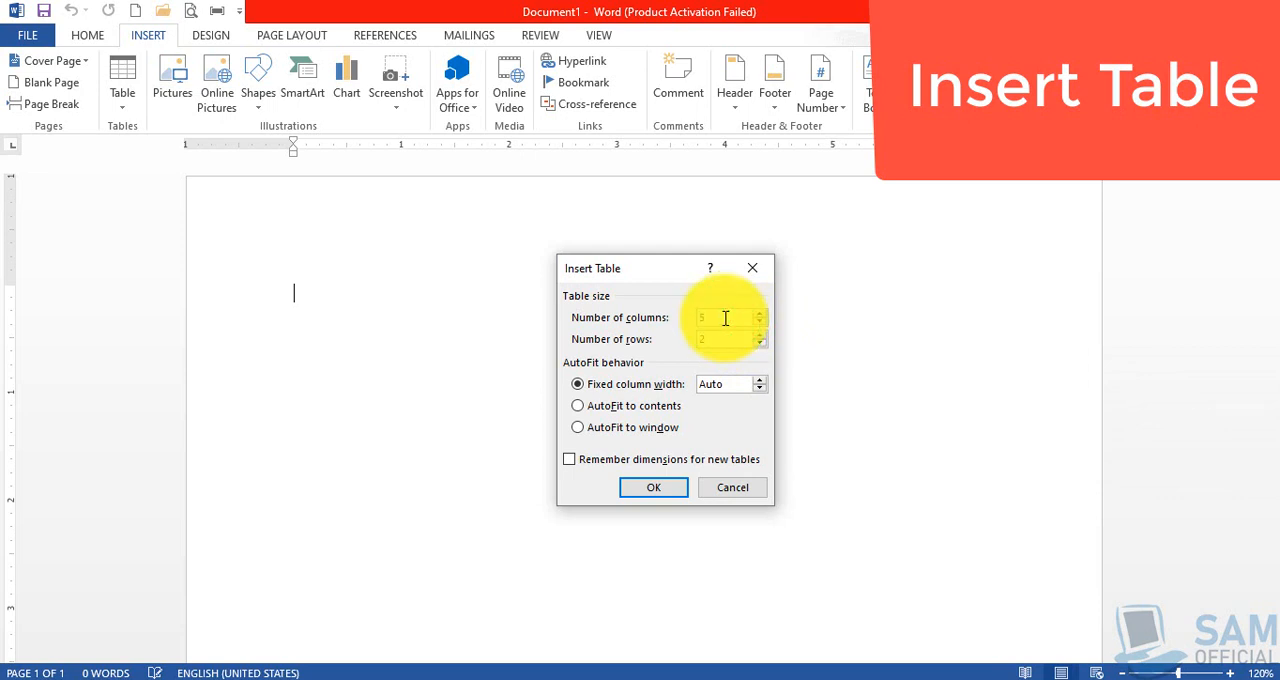
key("BackSpace")
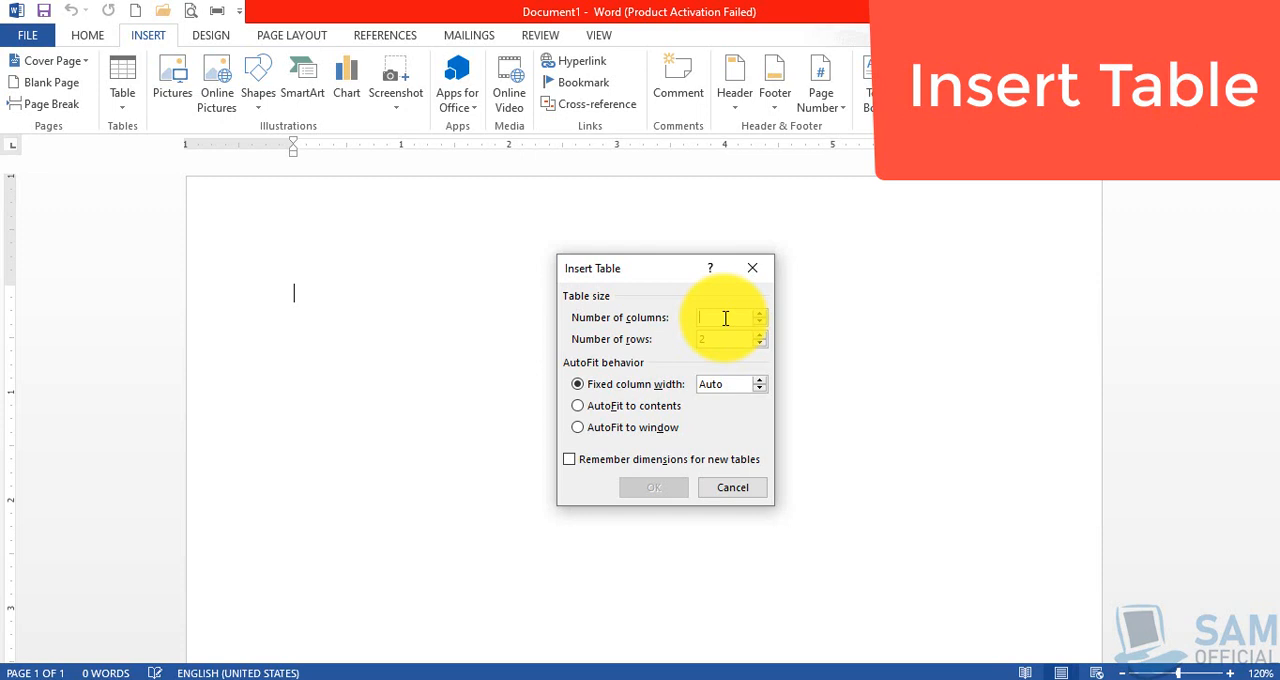
type("3")
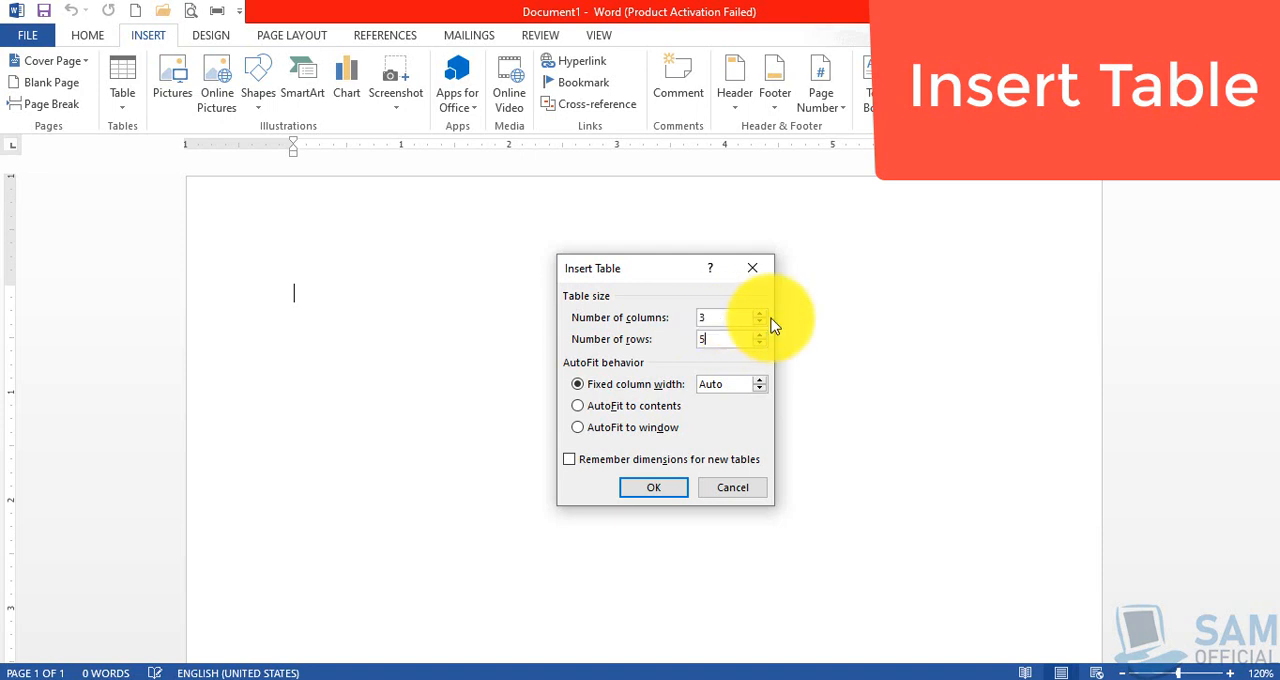
left_click(728, 340)
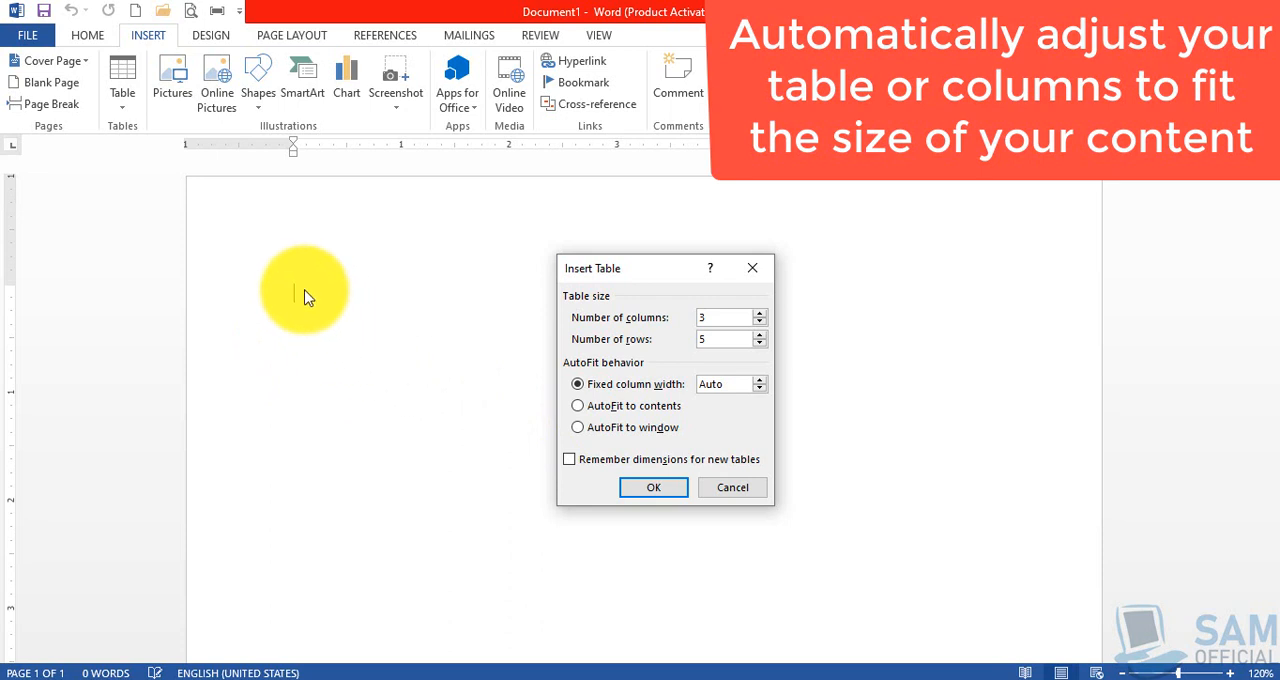
left_click(577, 412)
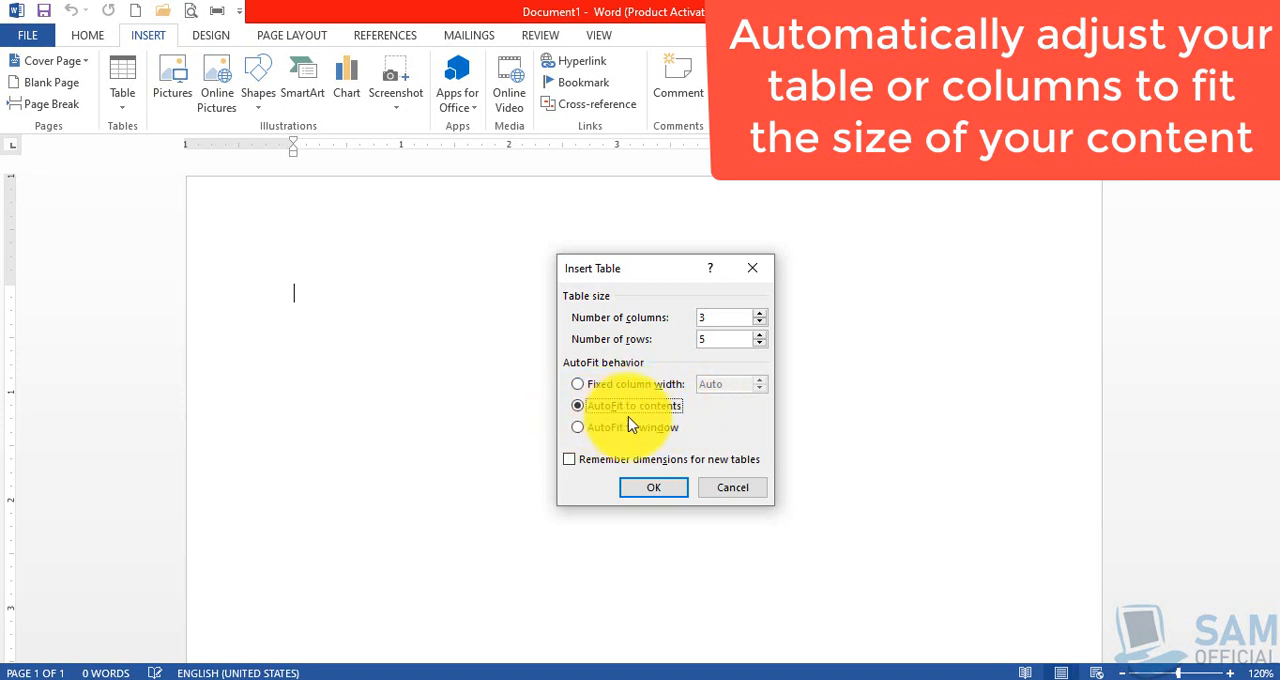
left_click(666, 490)
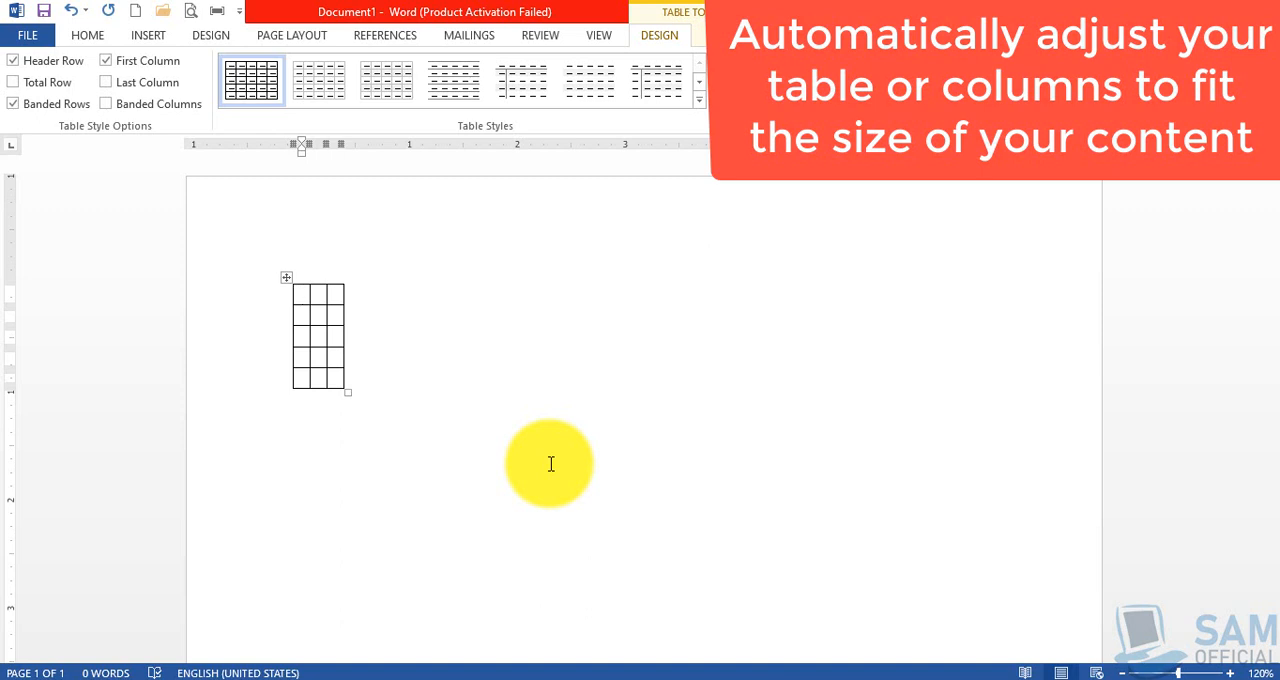
left_click(149, 36)
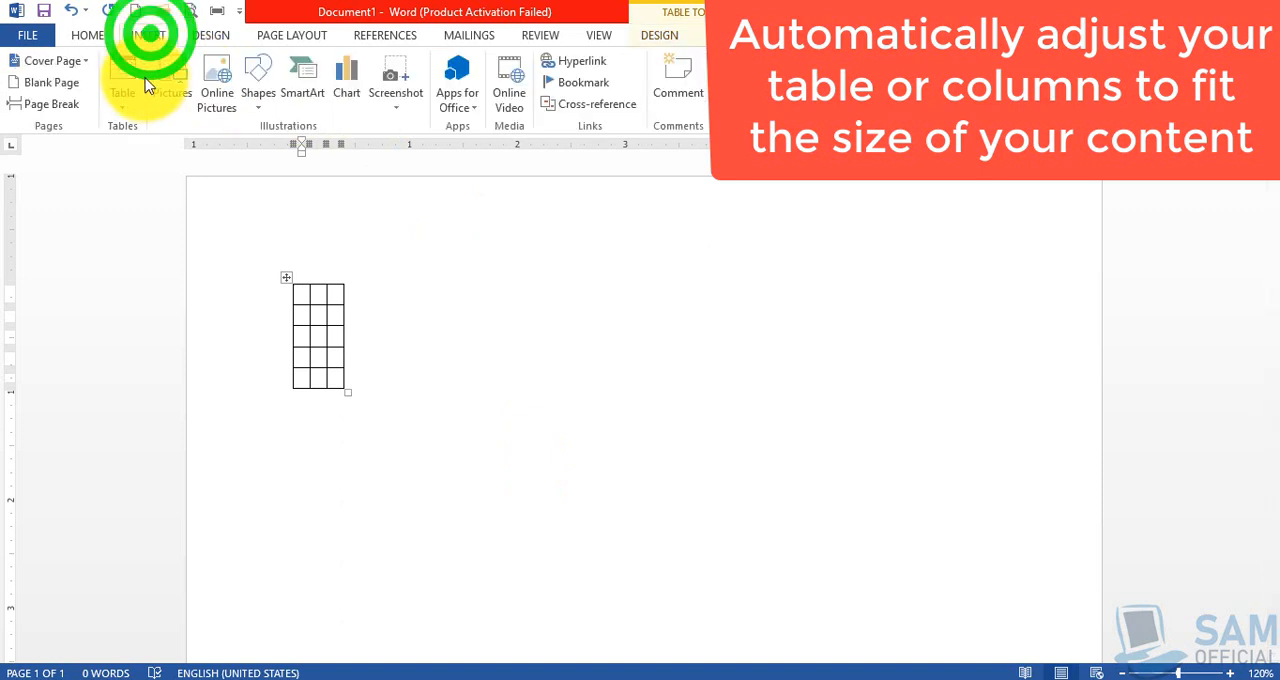
left_click(123, 98)
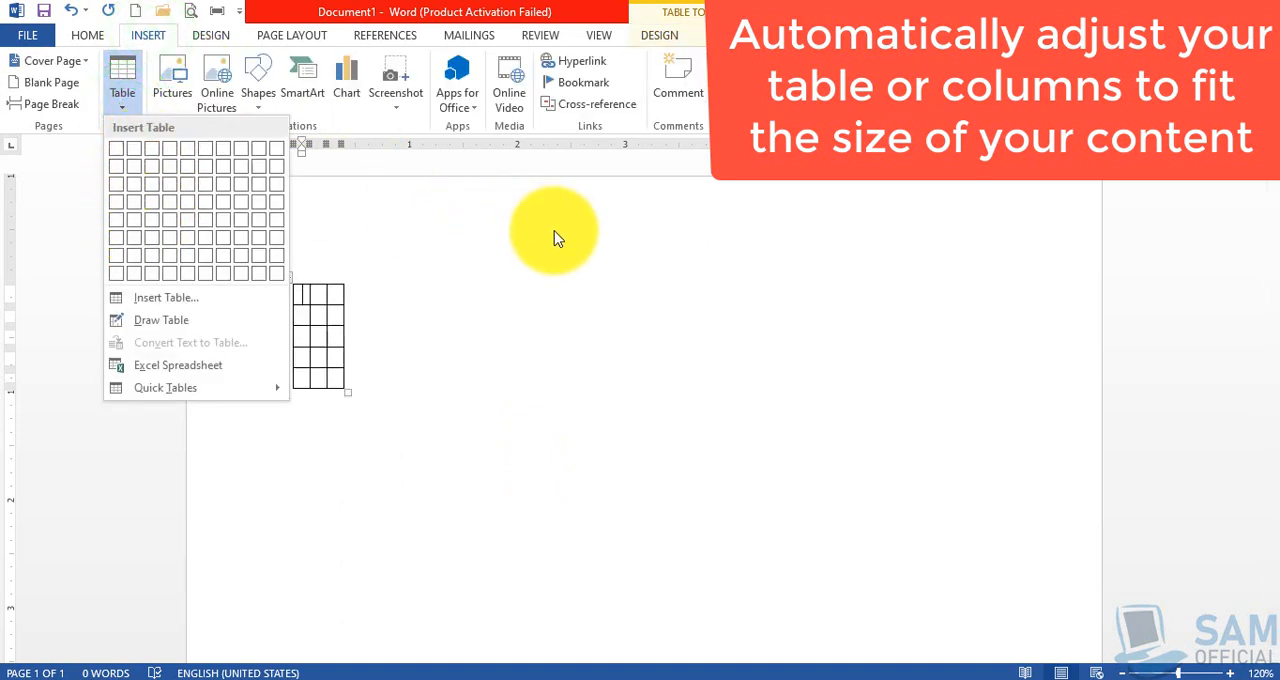
left_click(546, 268)
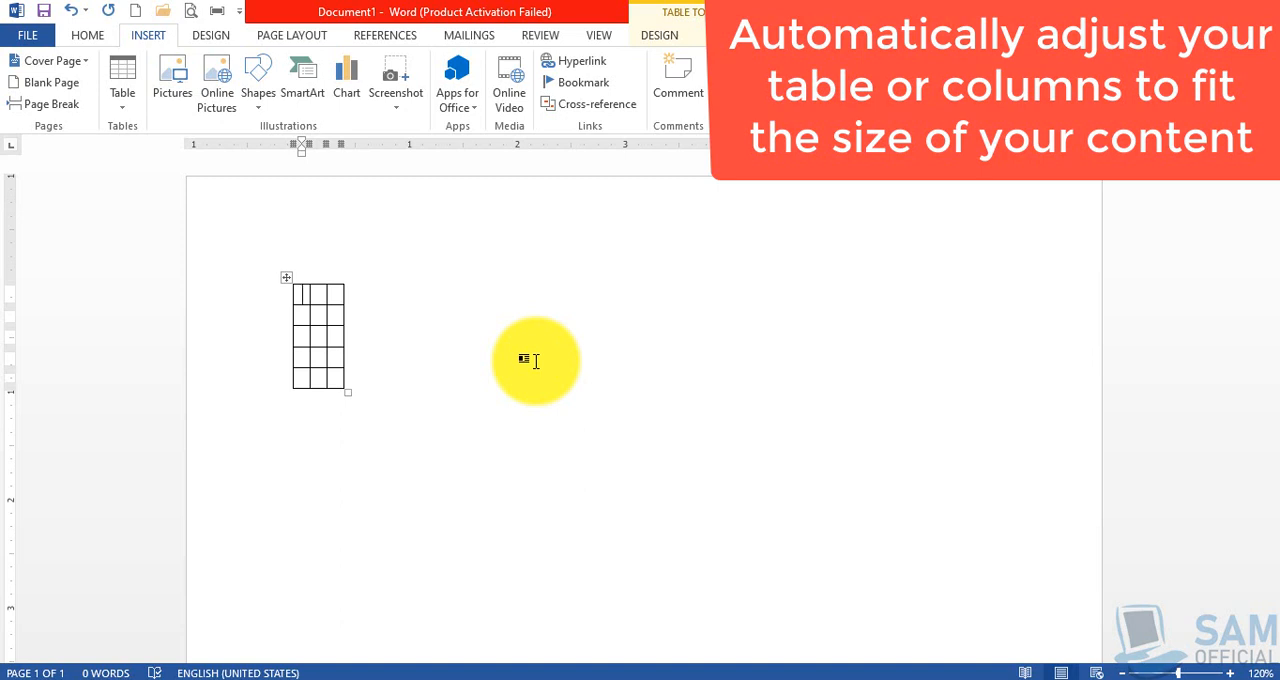
Enter the headings "Sr. No." and "Name of Student" in the first two cells of the header row
type("Sr")
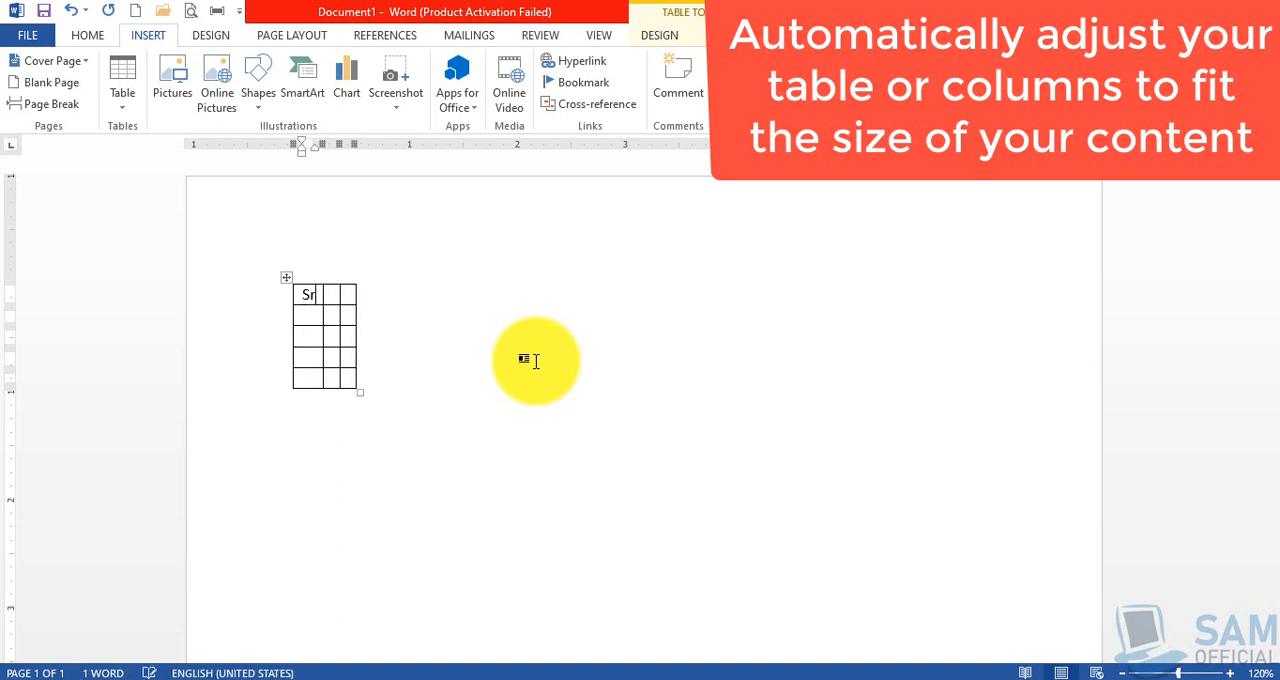
type(". No.")
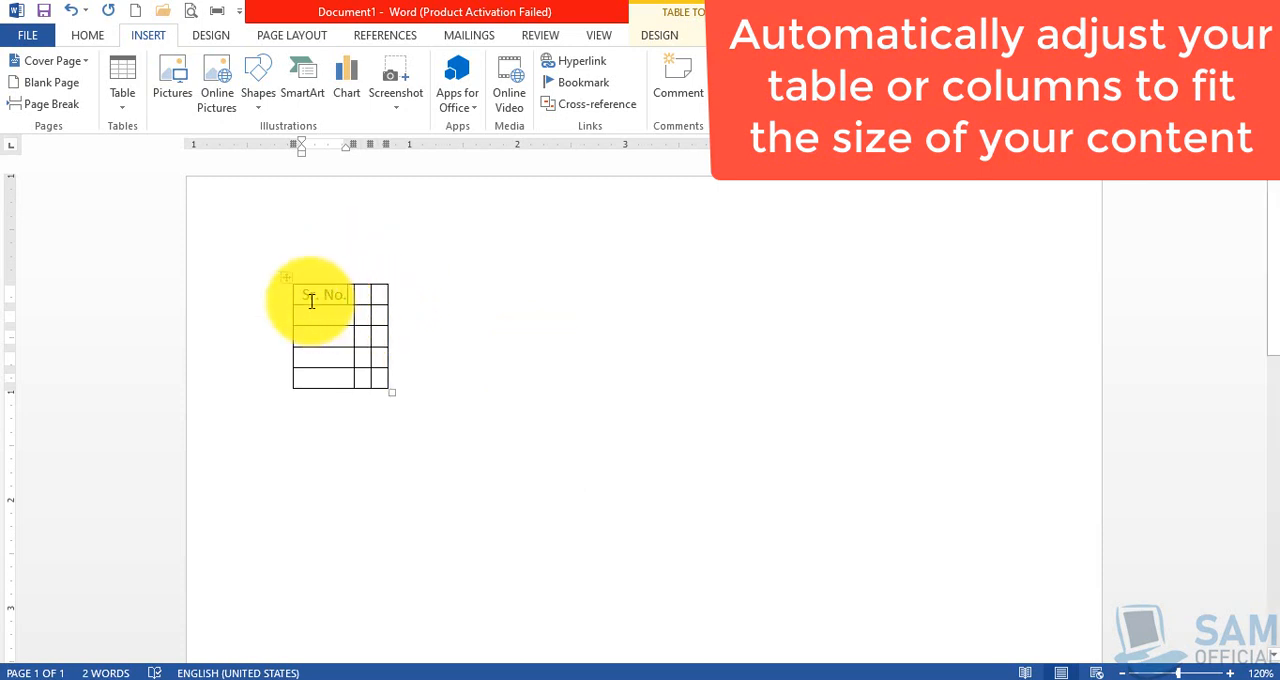
mouse_move(302, 292)
left_mouse_down()
mouse_move(334, 343)
mouse_move(330, 378)
left_mouse_up()
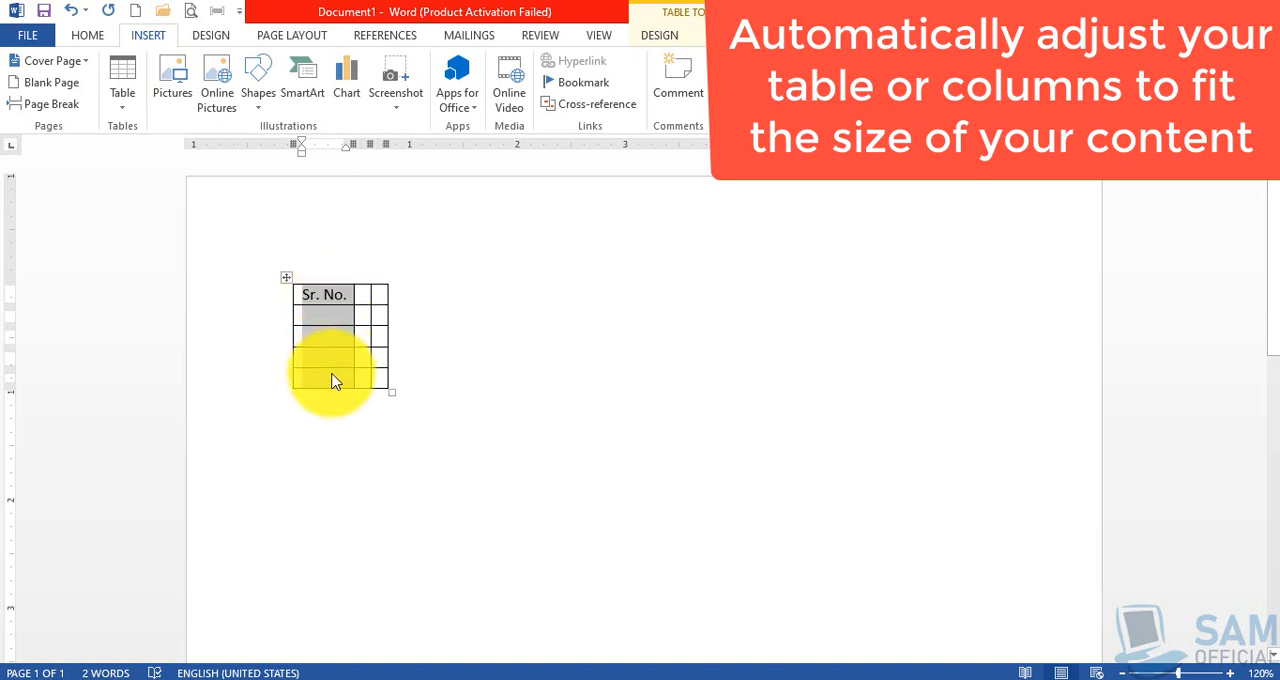
left_click(366, 290)
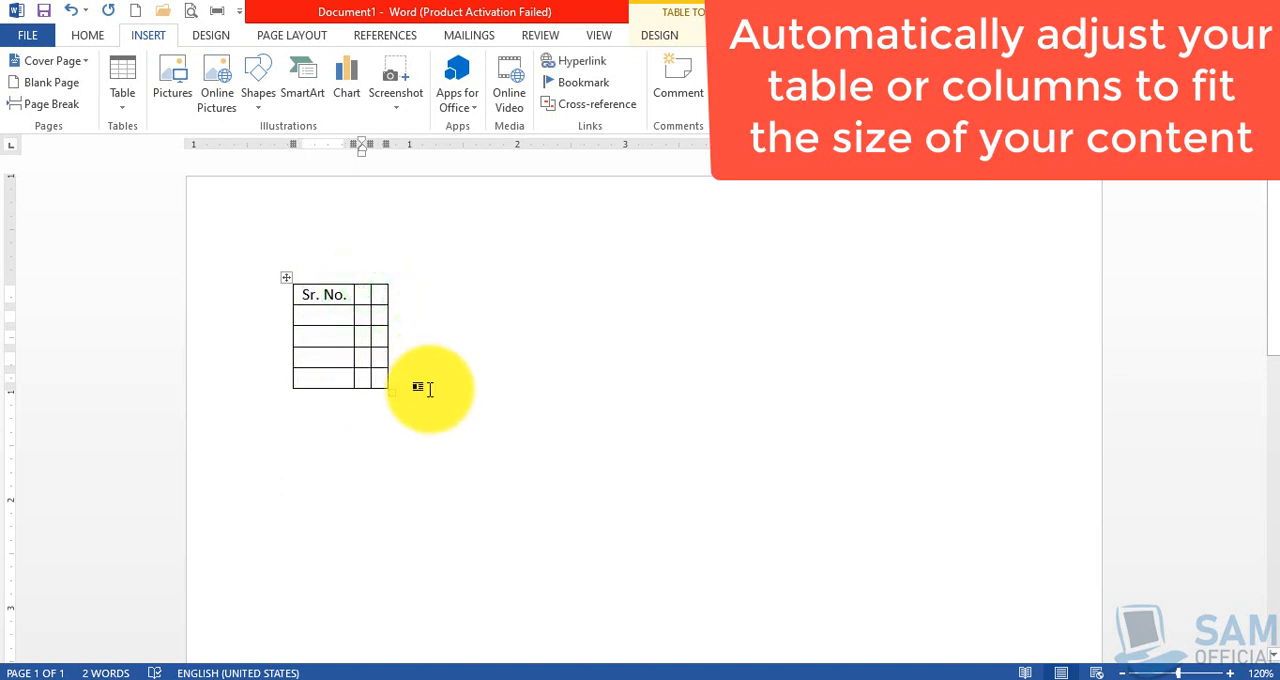
type("Name of Student")
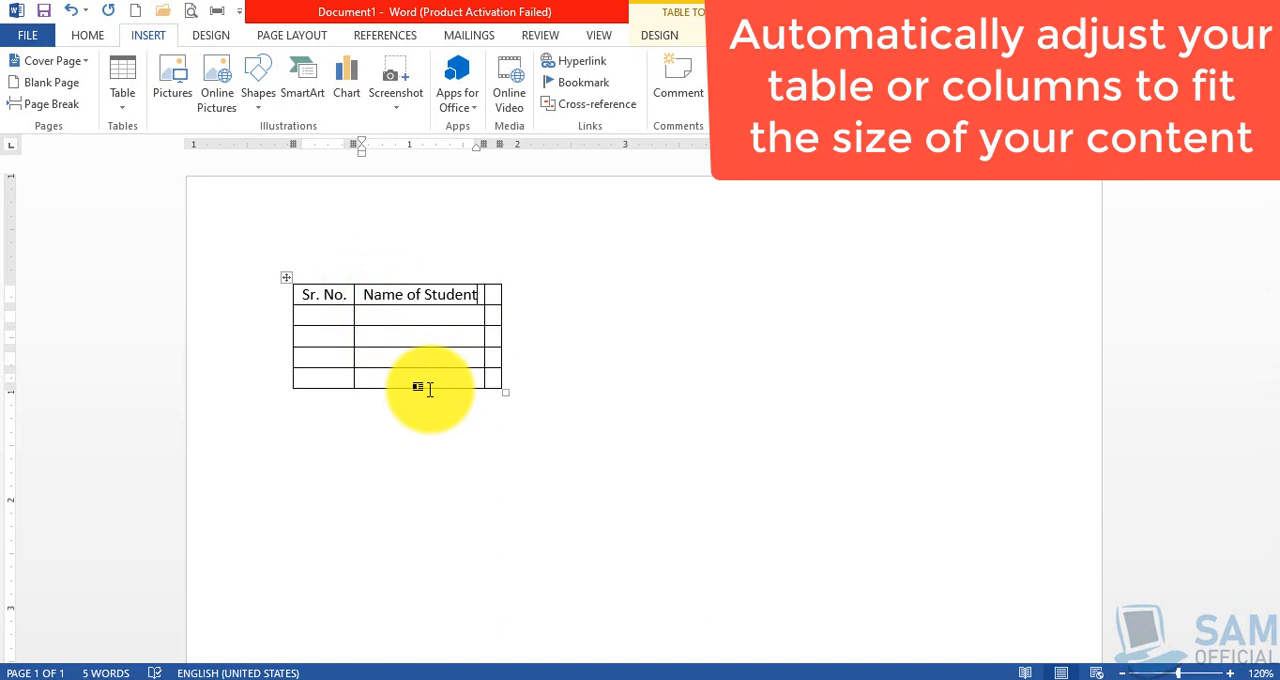
left_click_drag(365, 292, 420, 376)
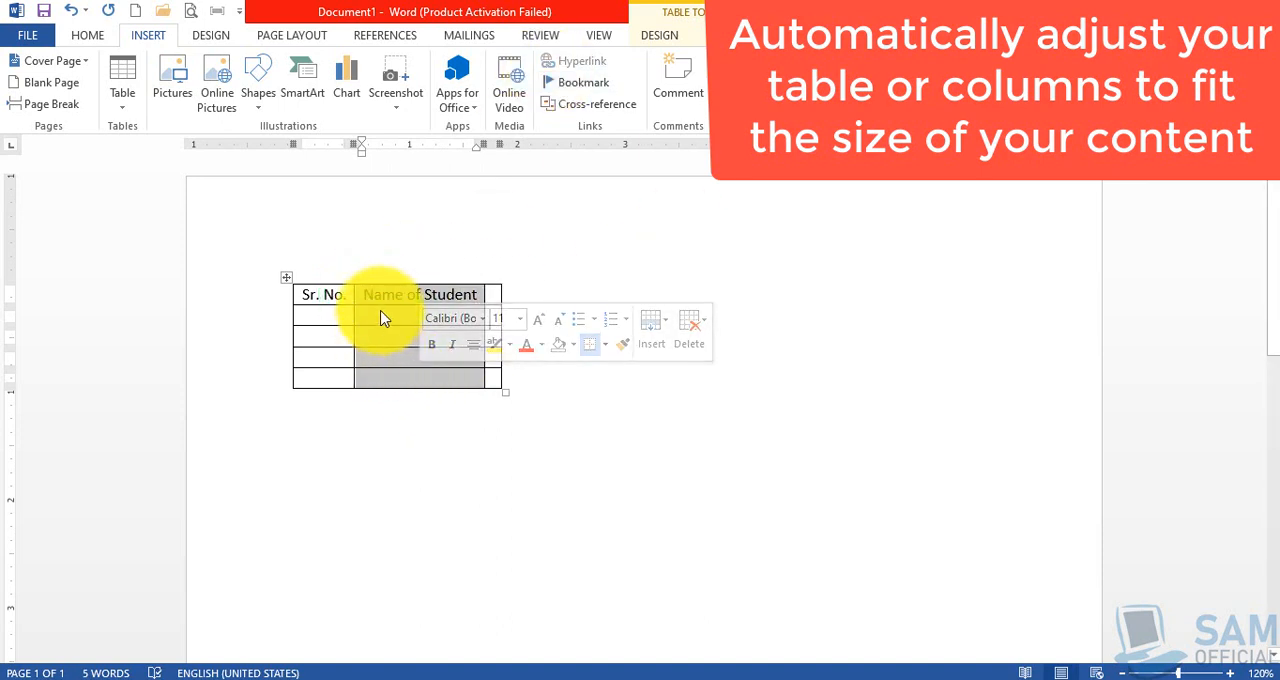
left_click_drag(306, 292, 332, 372)
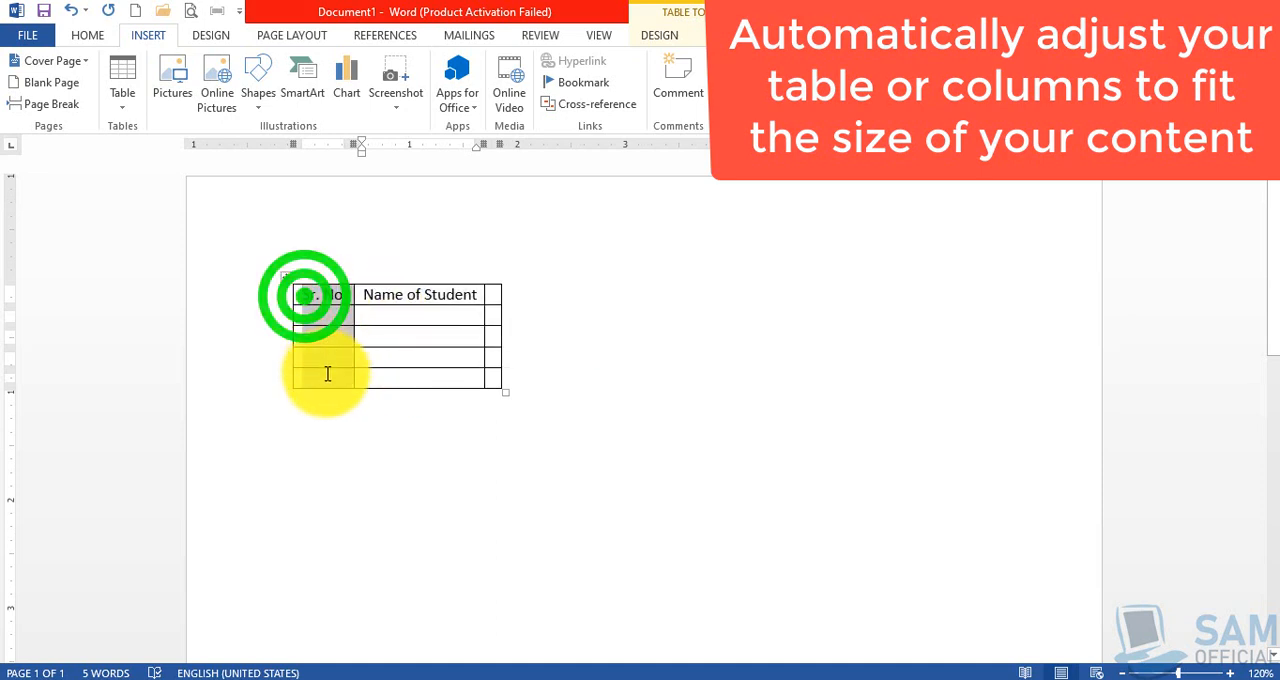
left_click(424, 369)
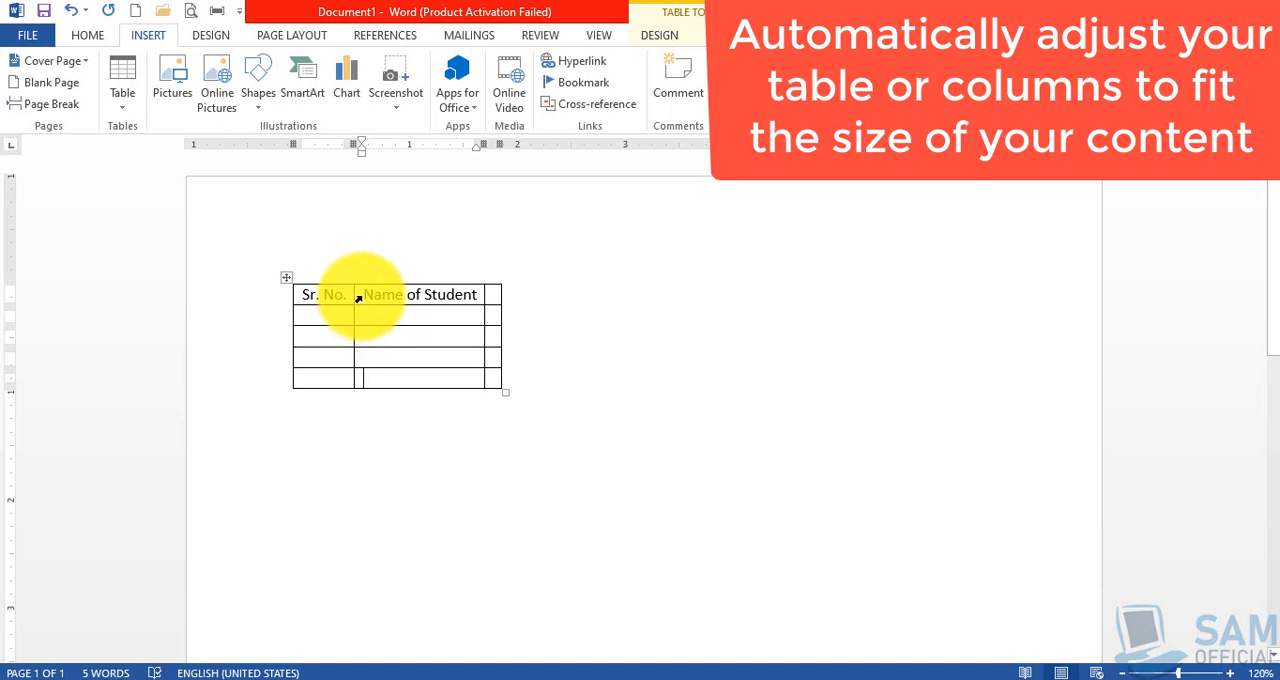
Enter "Grade of Student" as the heading of the third column
left_click(493, 294)
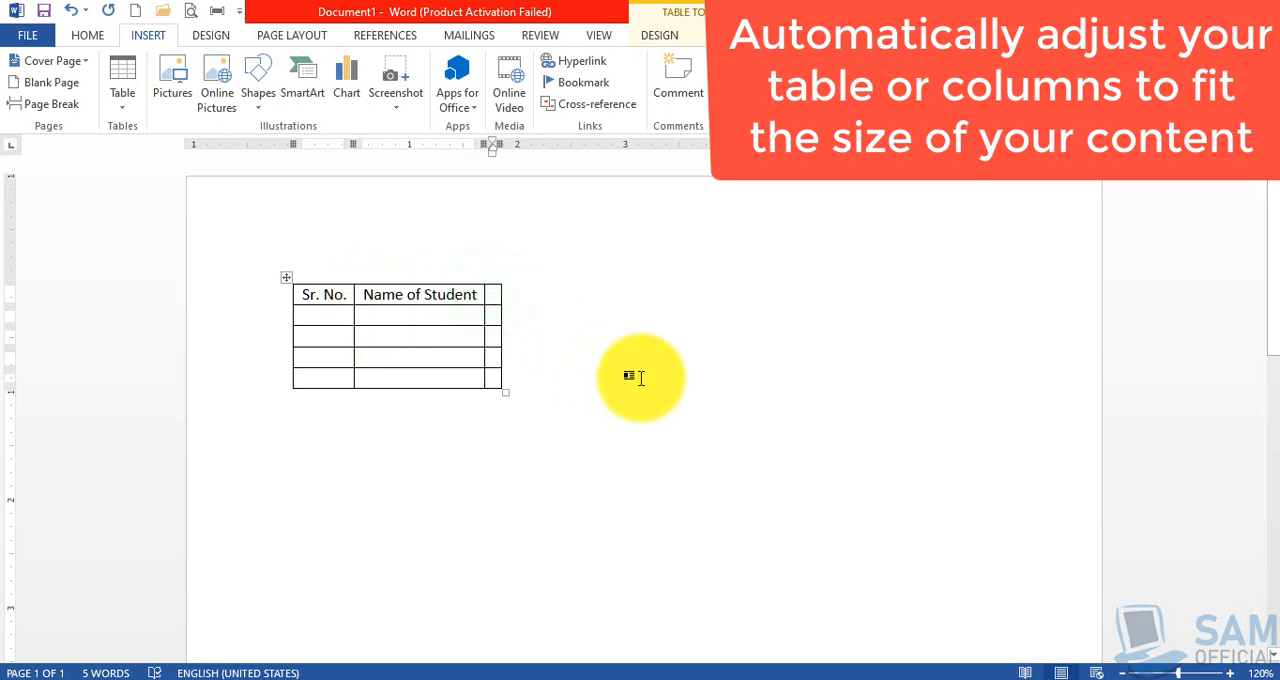
type("Grade of STud")
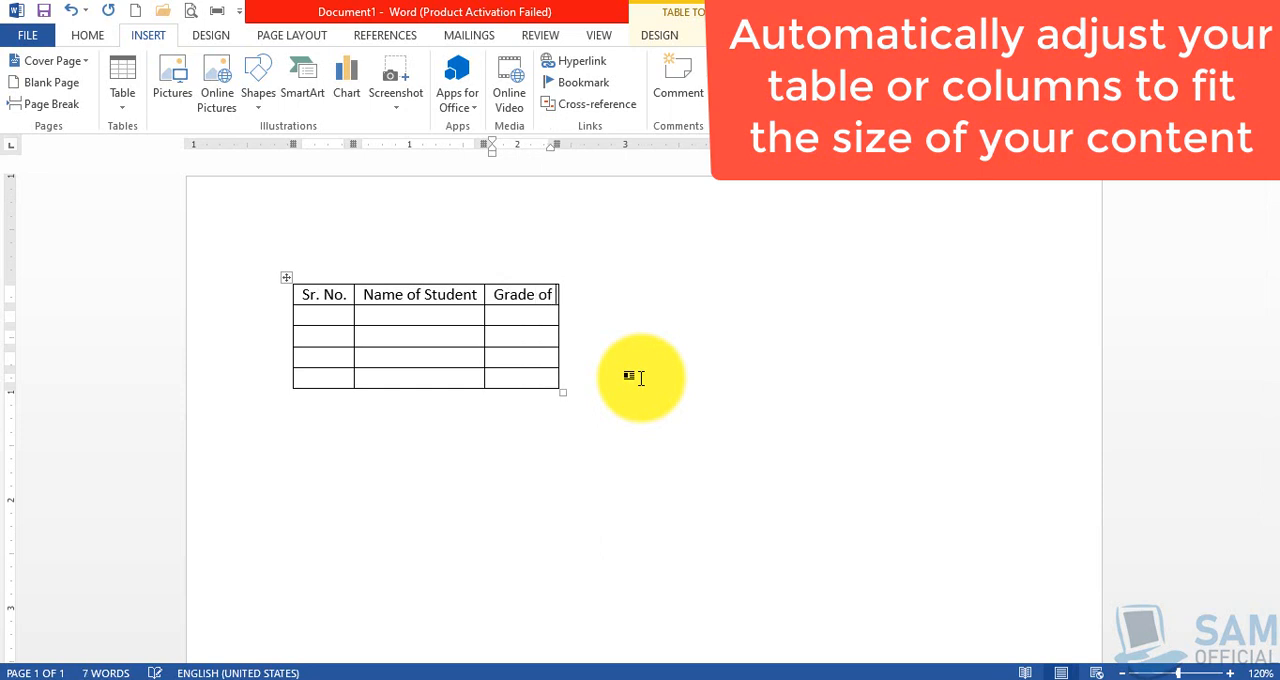
key("BackSpace")
key("BackSpace")
key("BackSpace")
type("tudent")
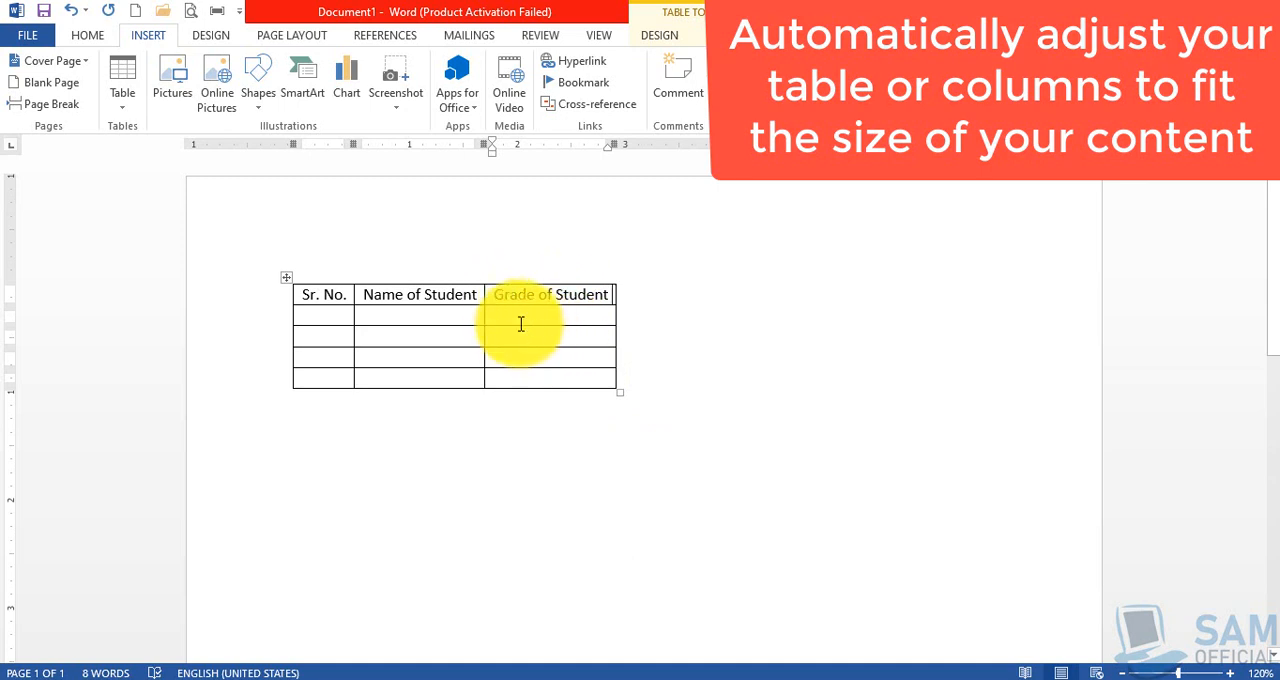
left_click_drag(507, 293, 514, 386)
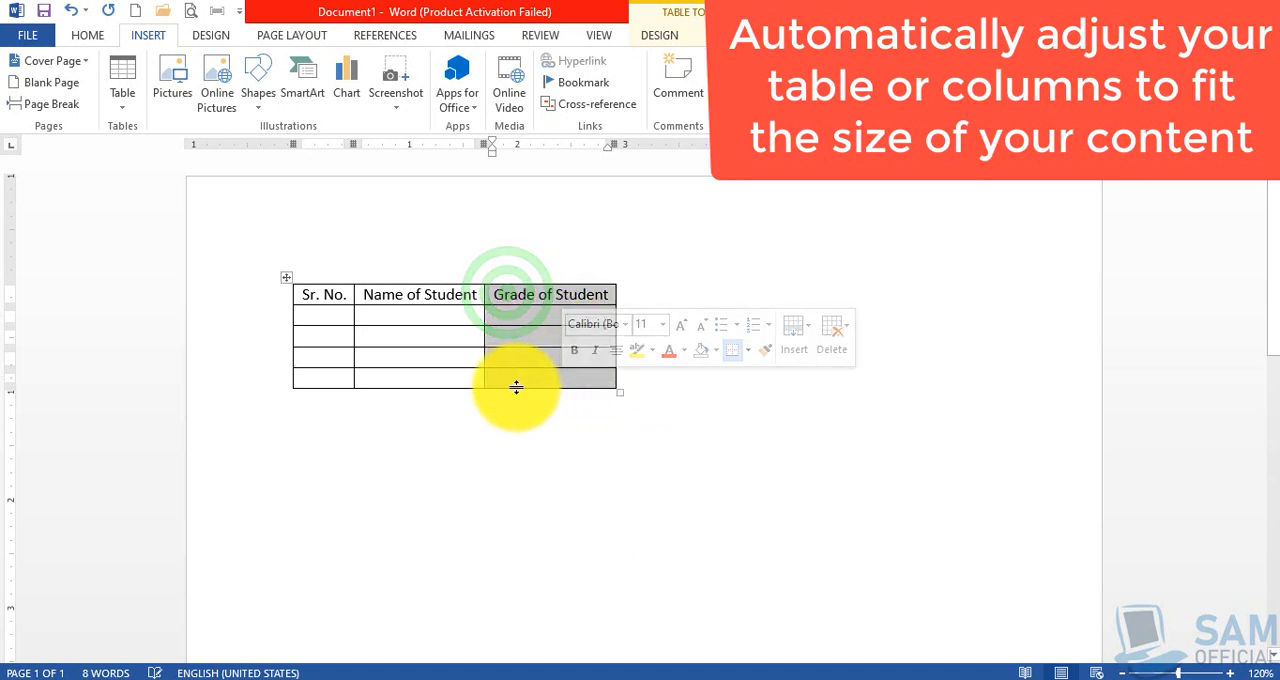
left_click_drag(310, 296, 334, 375)
left_click(515, 378)
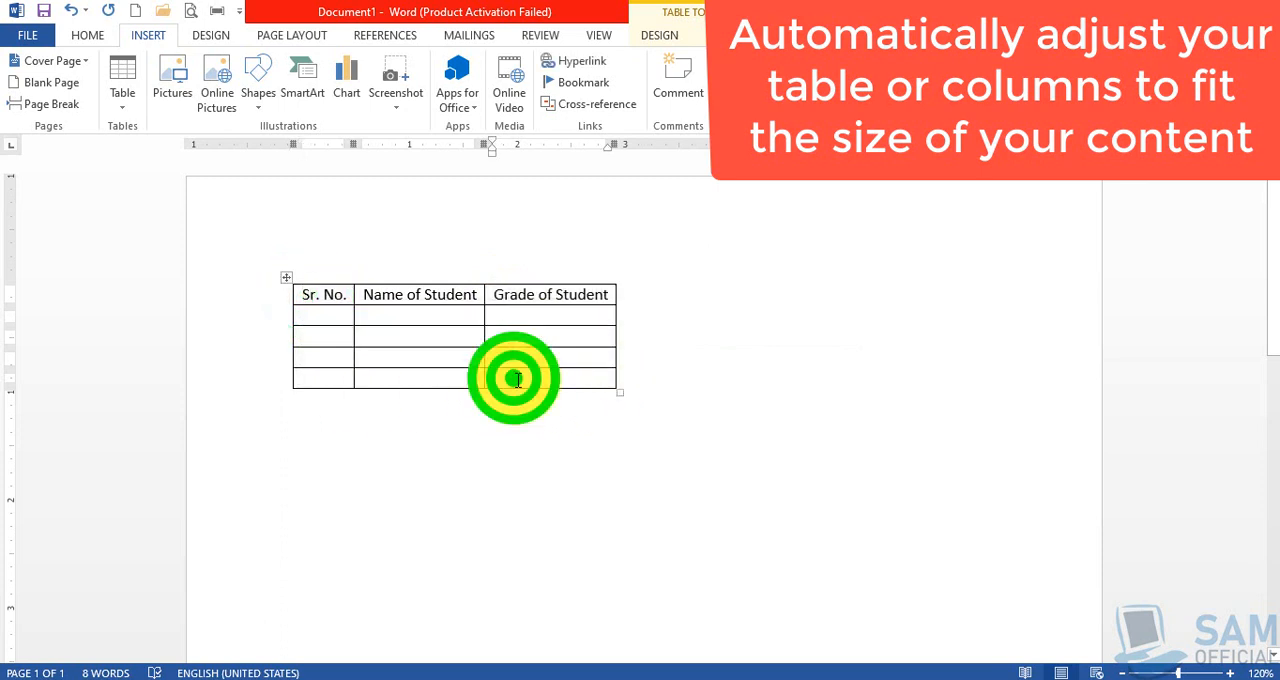
left_click(535, 313)
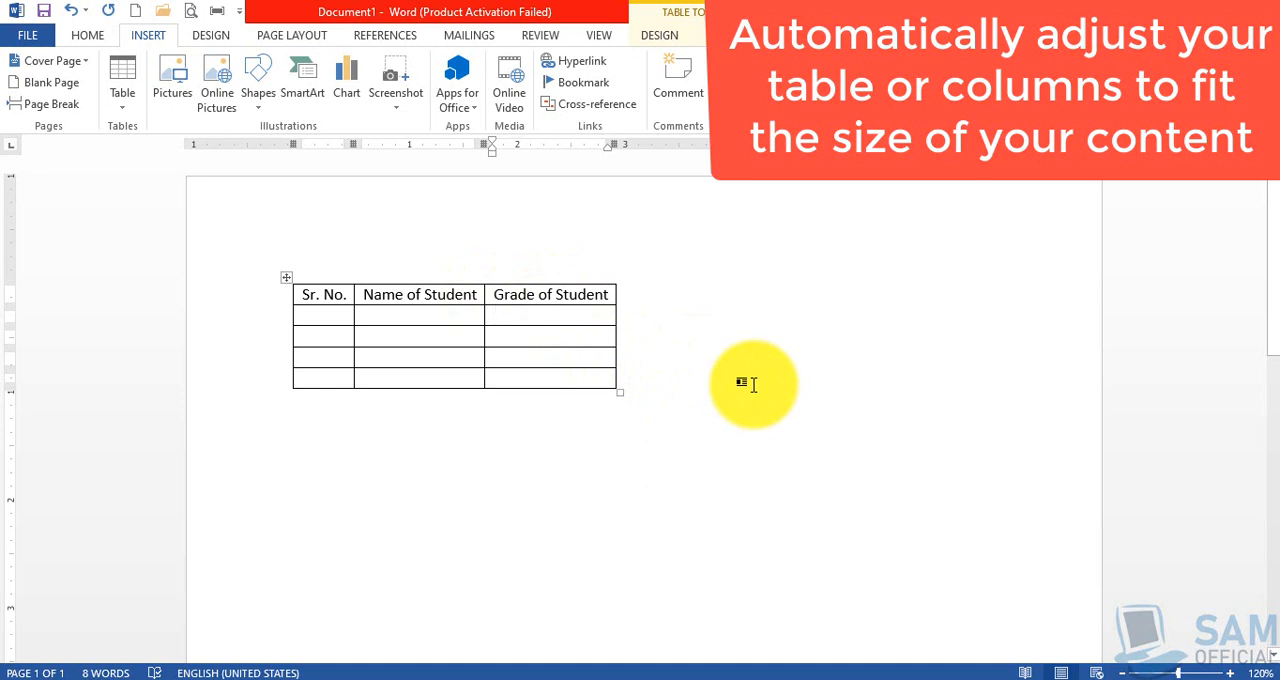
Enter the first student's short name, centred in the cell directly below the "Name of Student" heading
left_click(414, 313)
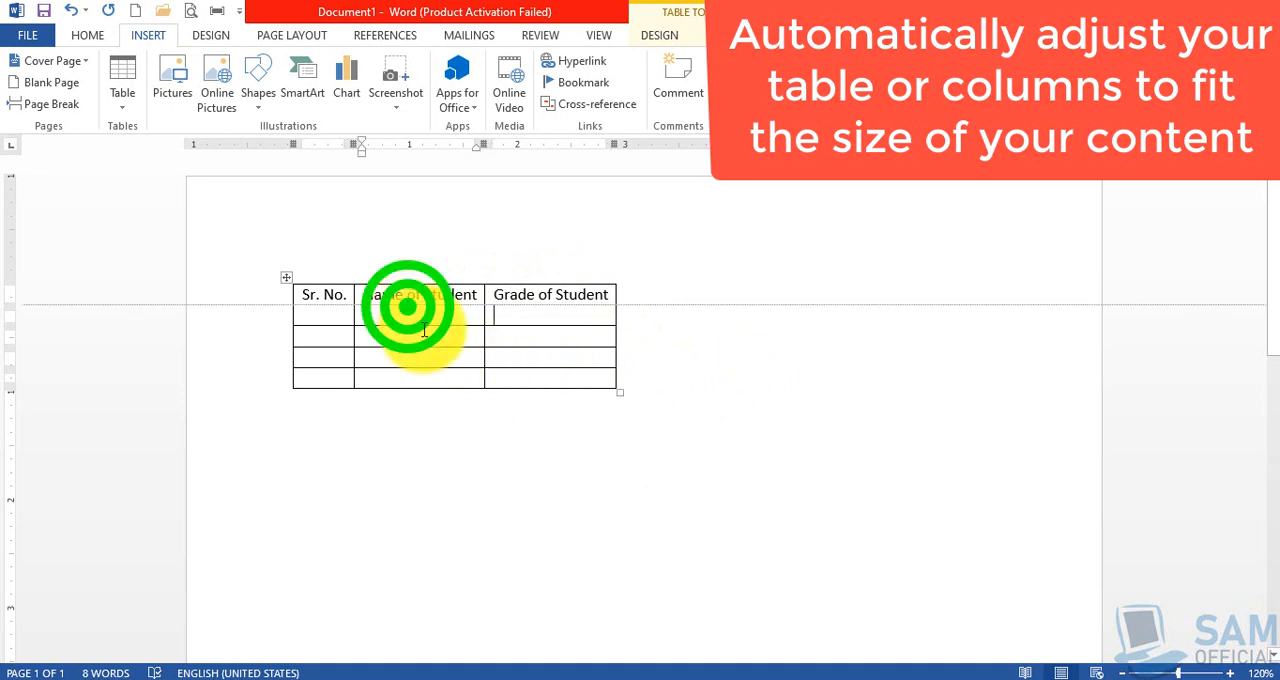
type("Ali")
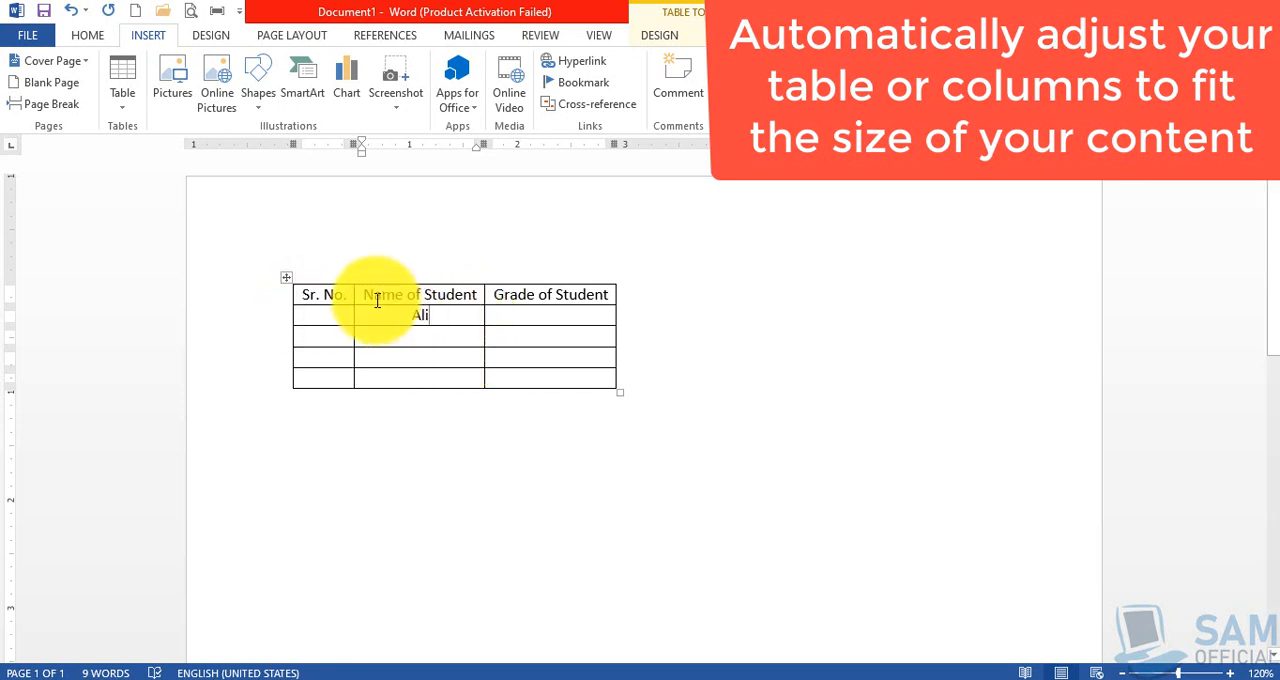
left_click_drag(369, 295, 470, 305)
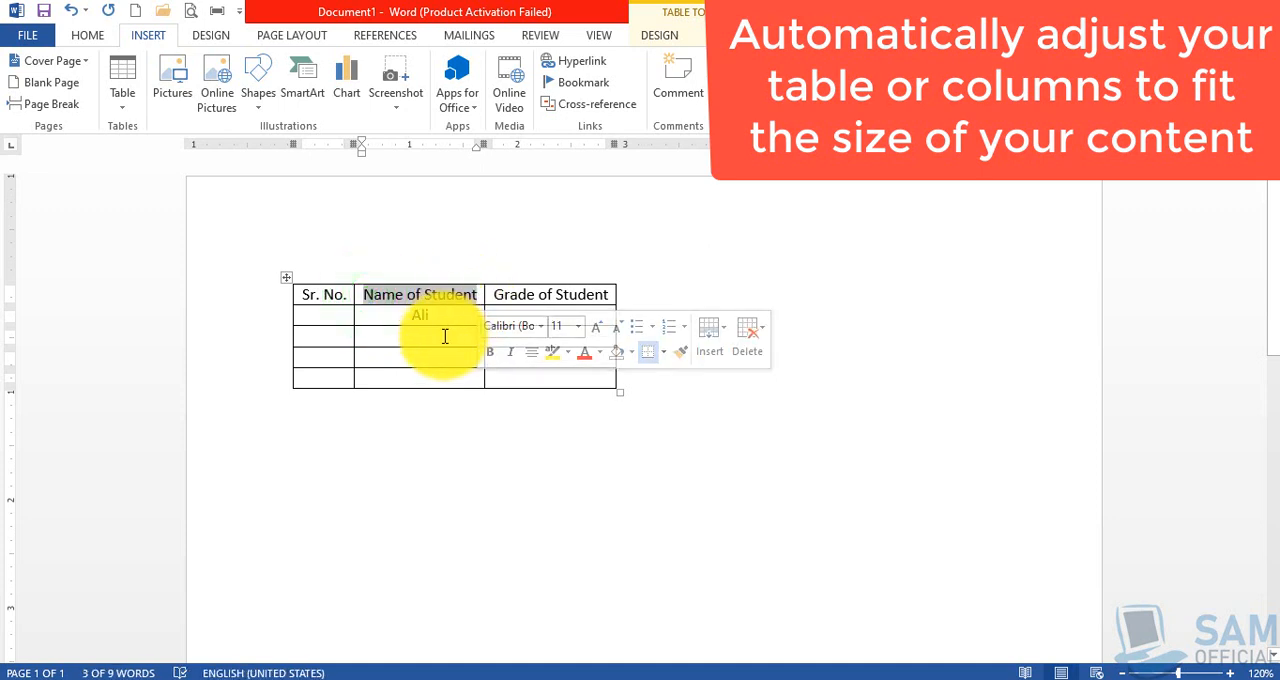
Enter a longer full student name in the third row of the "Name of Student" column and correct its second word's spelling
left_click(445, 336)
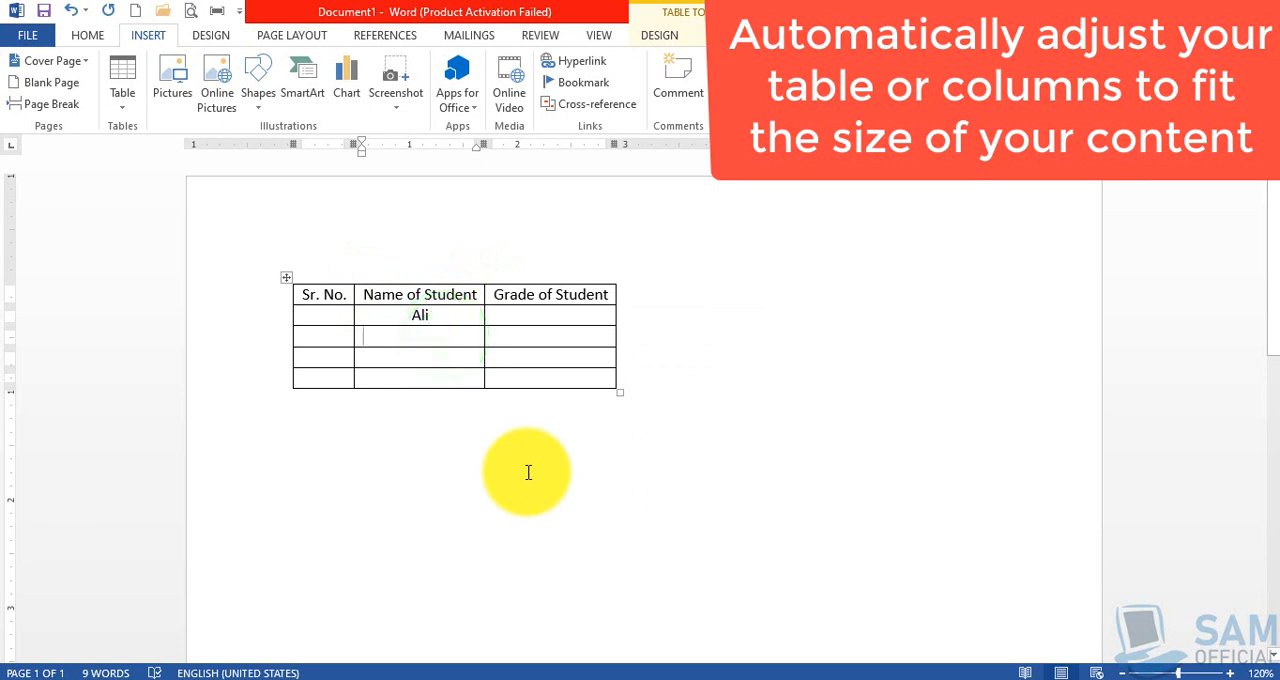
type("Muhammad ")
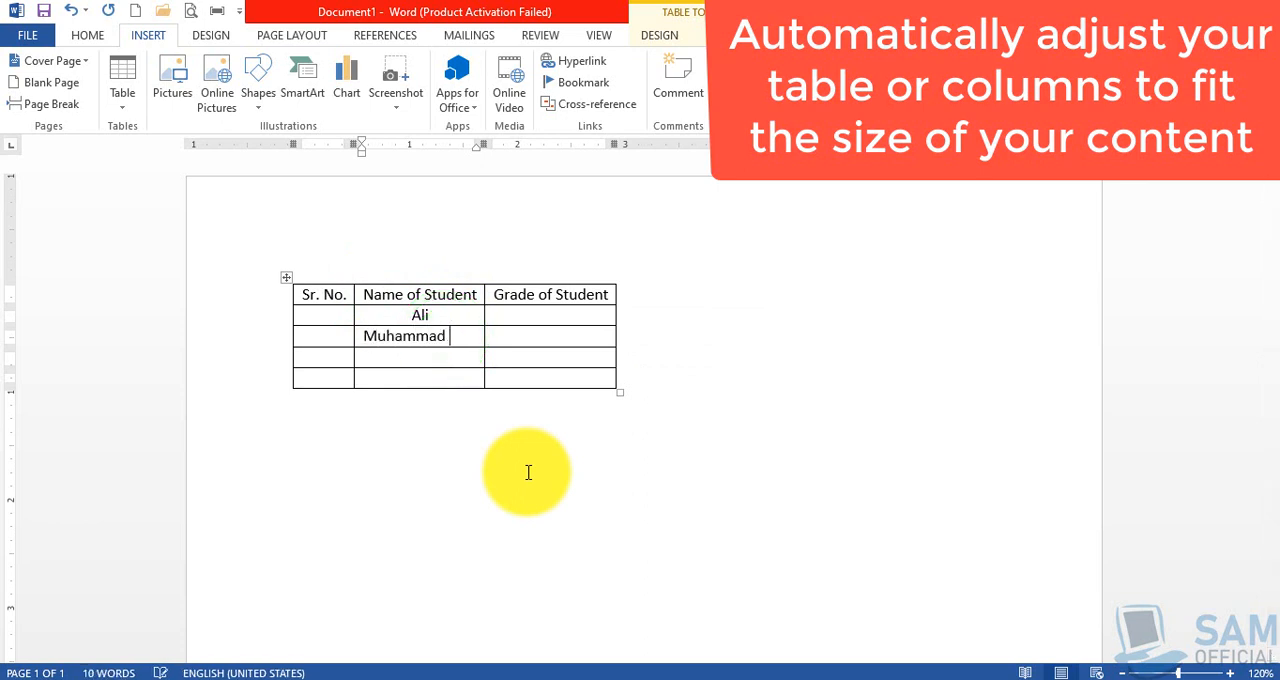
type("Alamd Ali Khan")
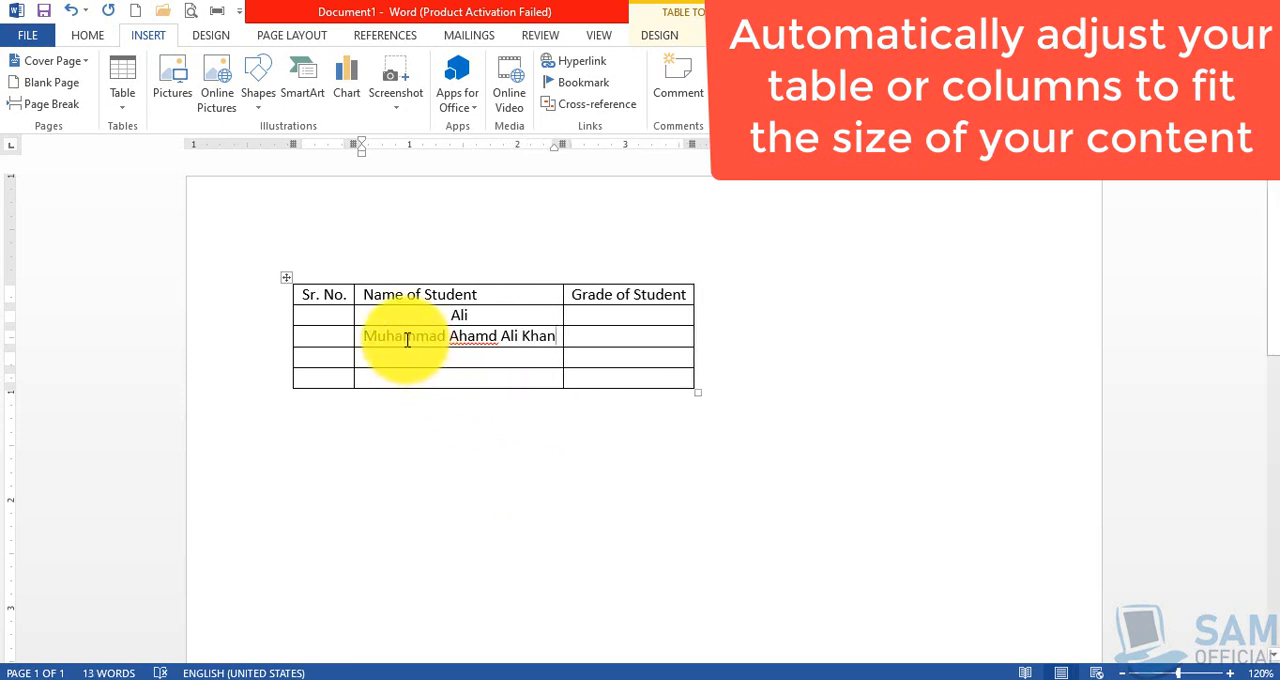
left_click(476, 339)
key("BackSpace")
key("Right")
type("a")
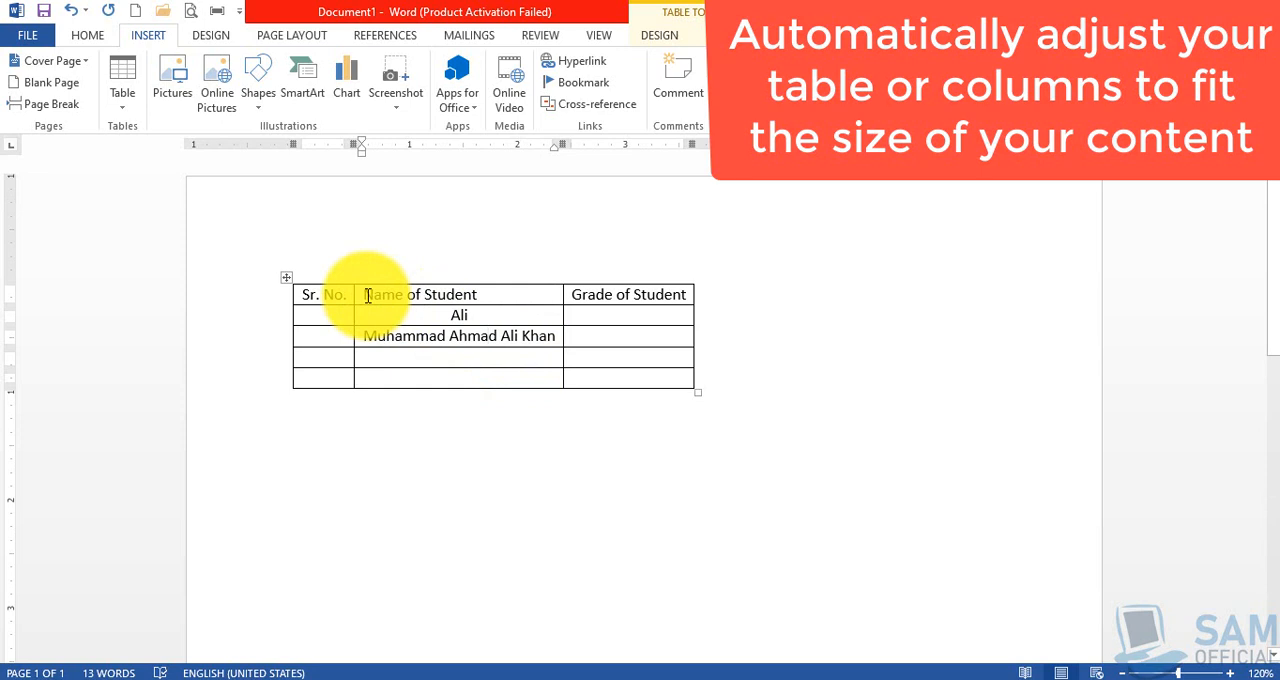
left_click_drag(368, 295, 543, 377)
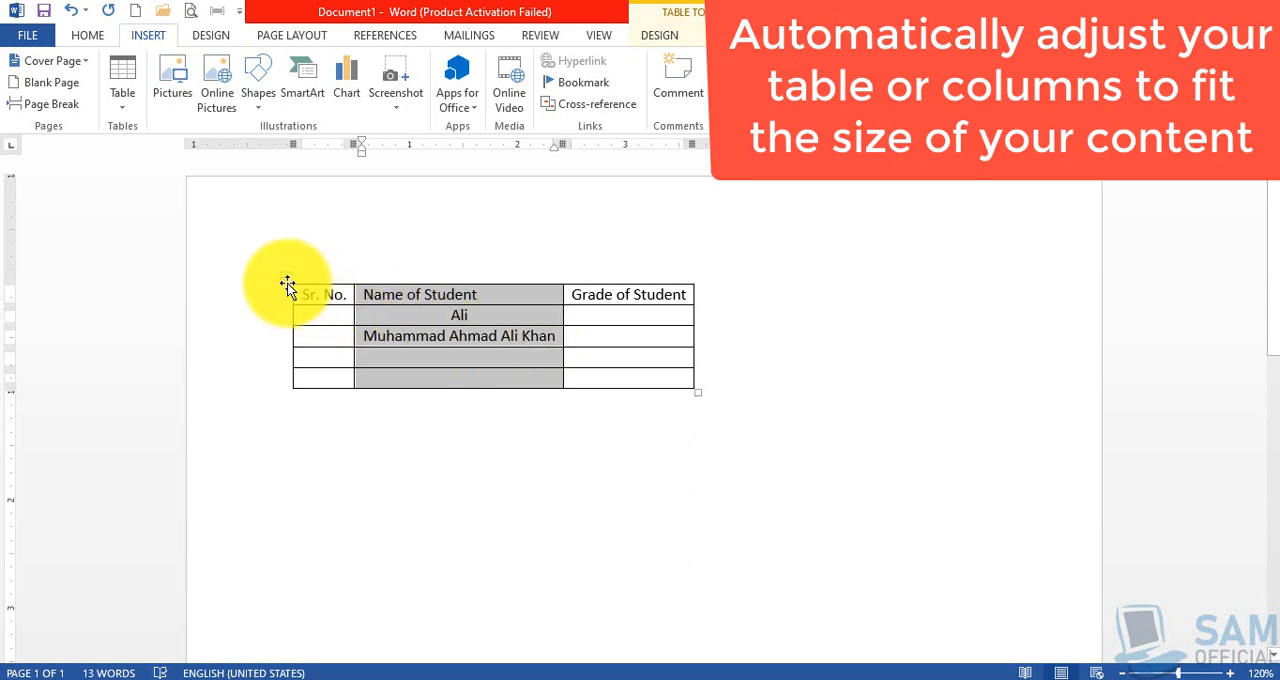
left_click(325, 420)
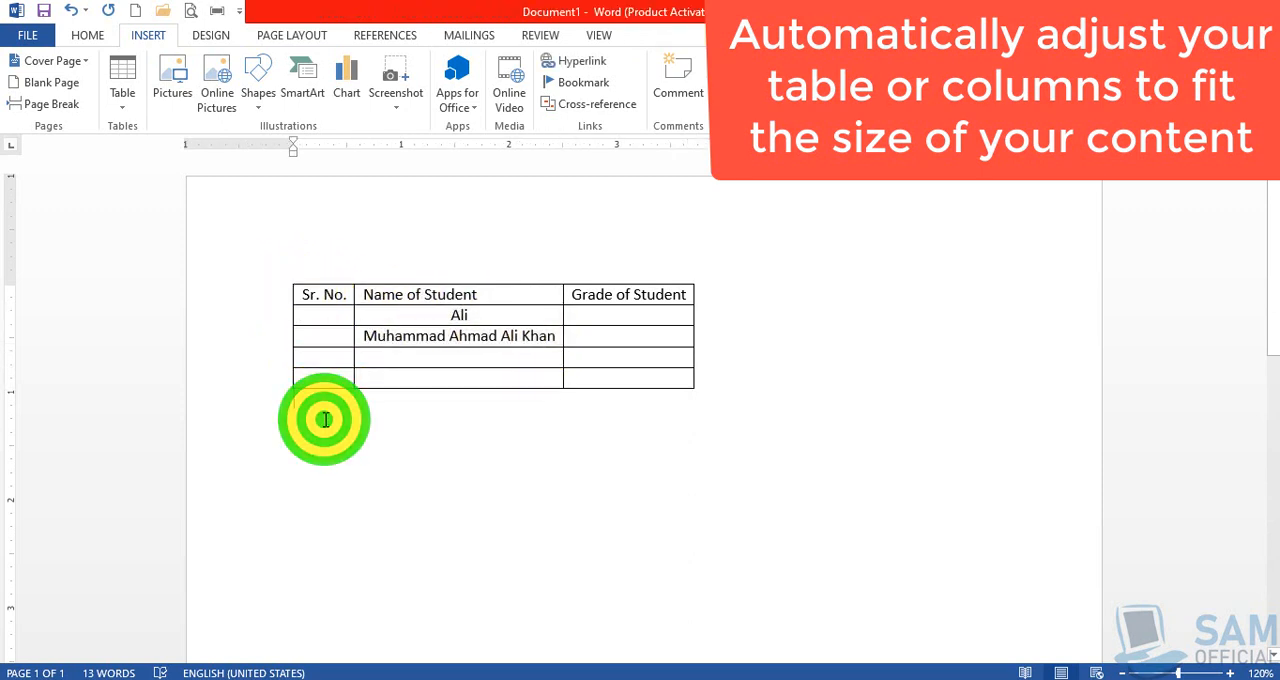
left_click(122, 95)
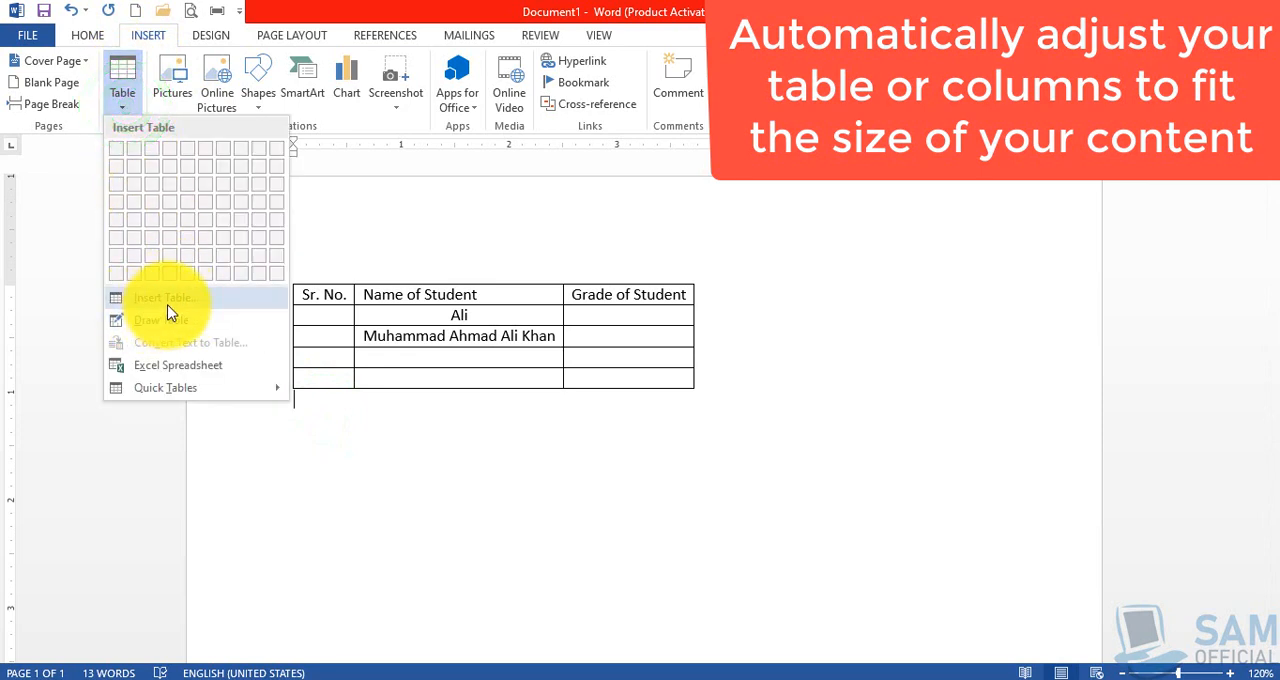
left_click(167, 303)
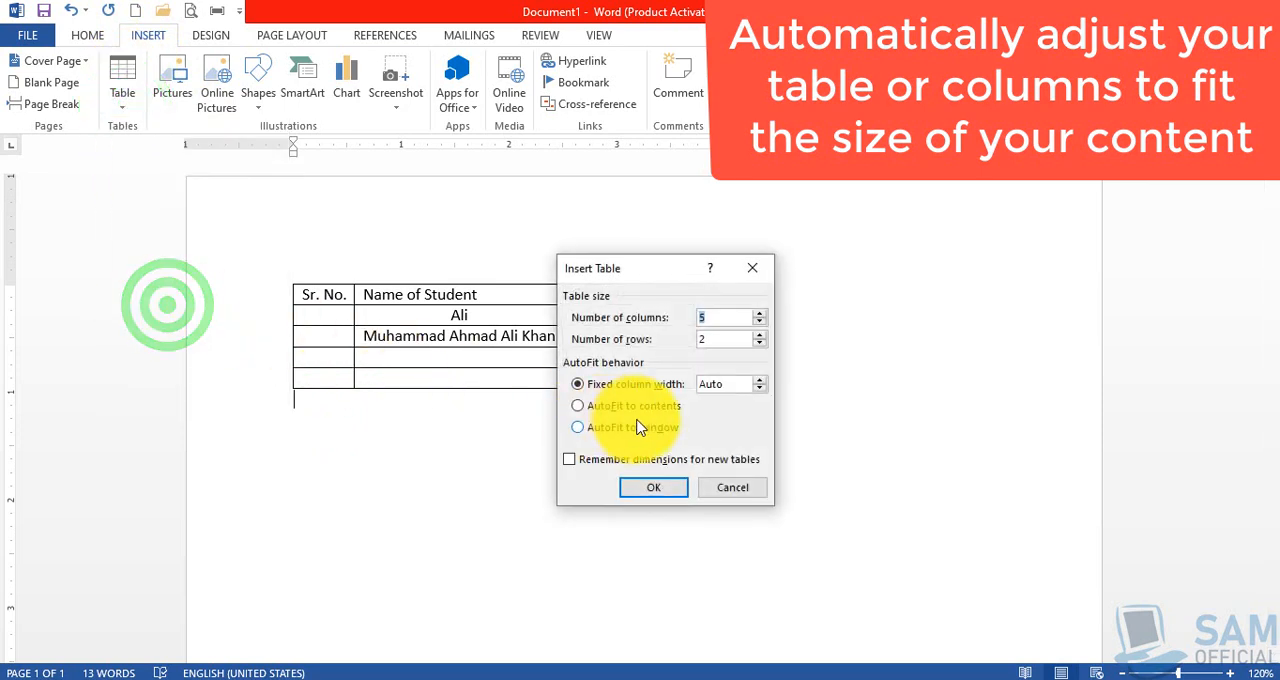
left_click(632, 407)
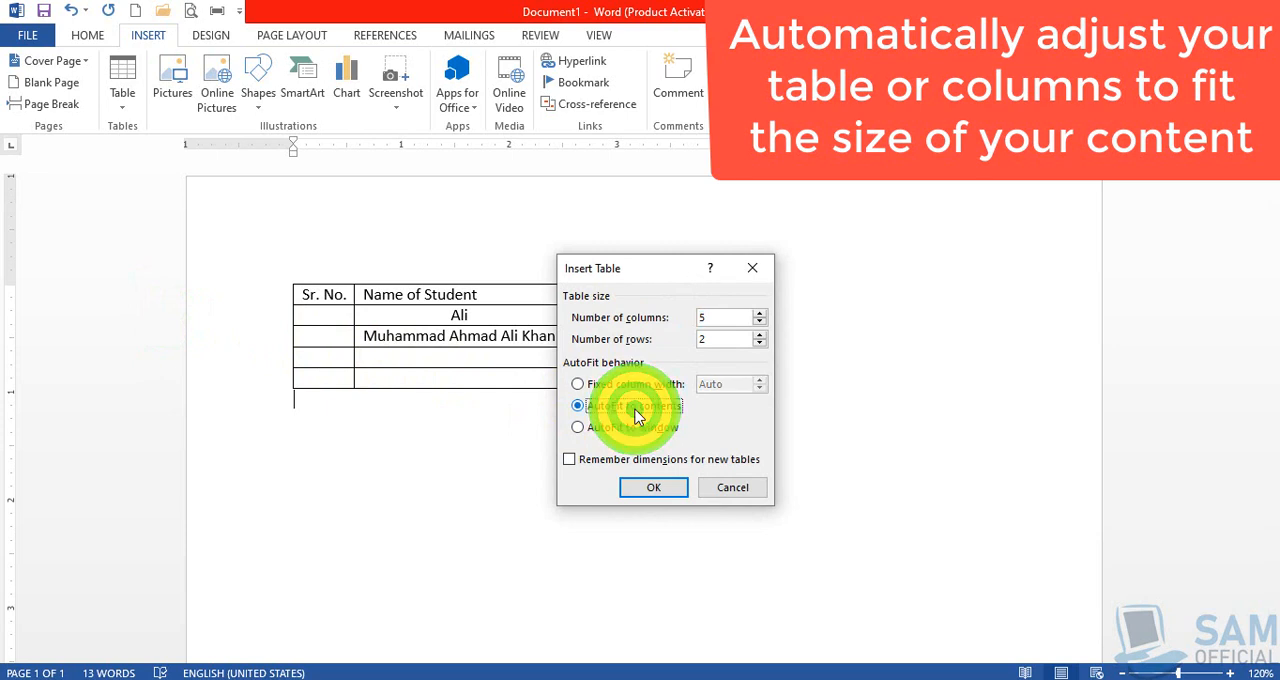
left_click(733, 488)
left_click(430, 425)
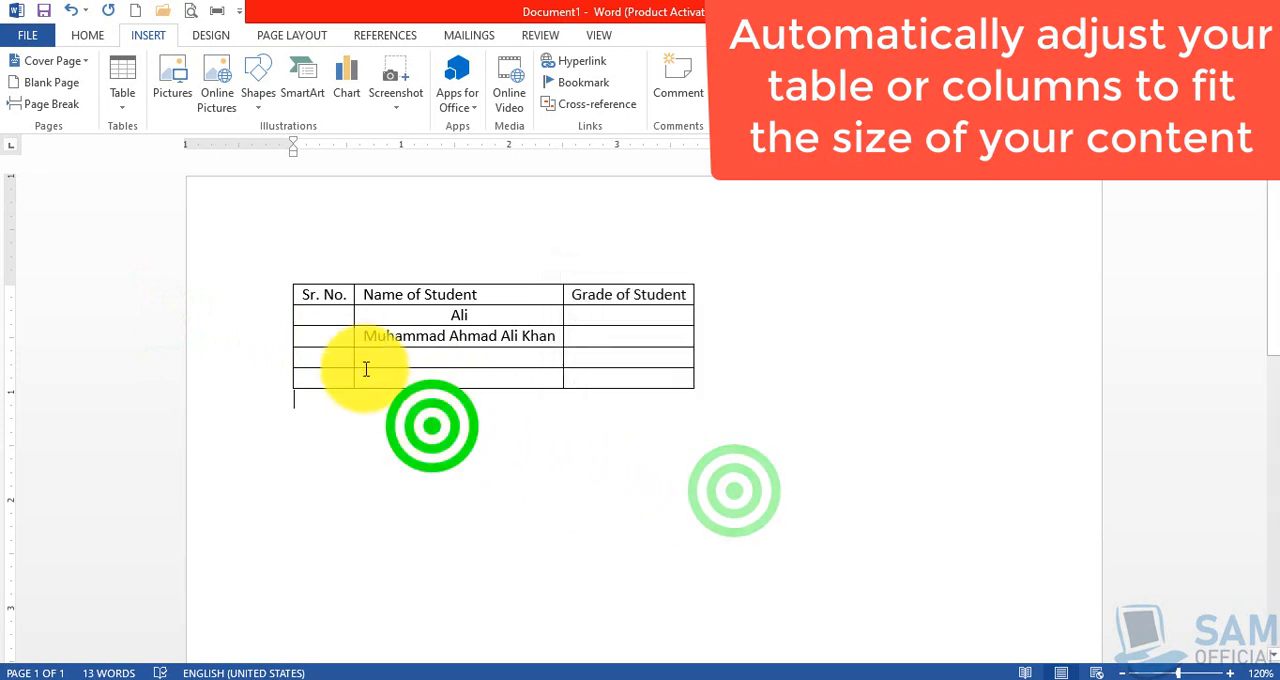
Centre the whole student table horizontally on the page and enlarge it proportionally to about 5.4 inches wide with taller rows
left_click(334, 314)
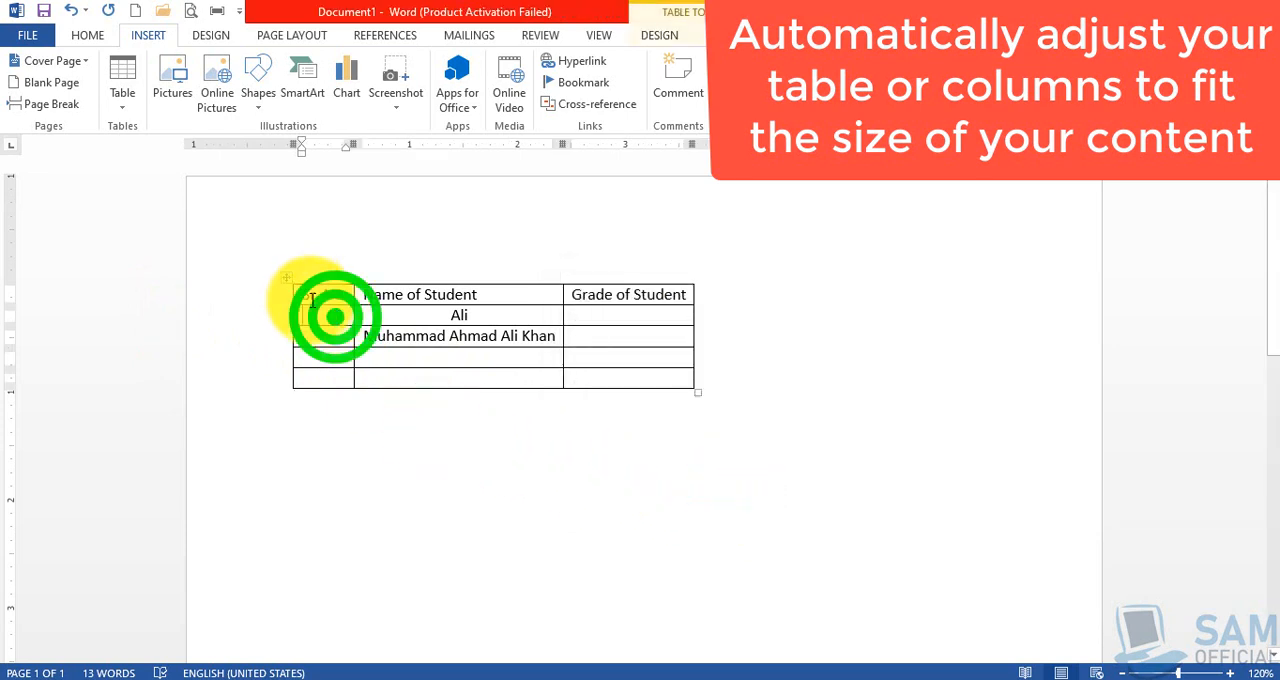
left_click(289, 280)
key("ctrl+e")
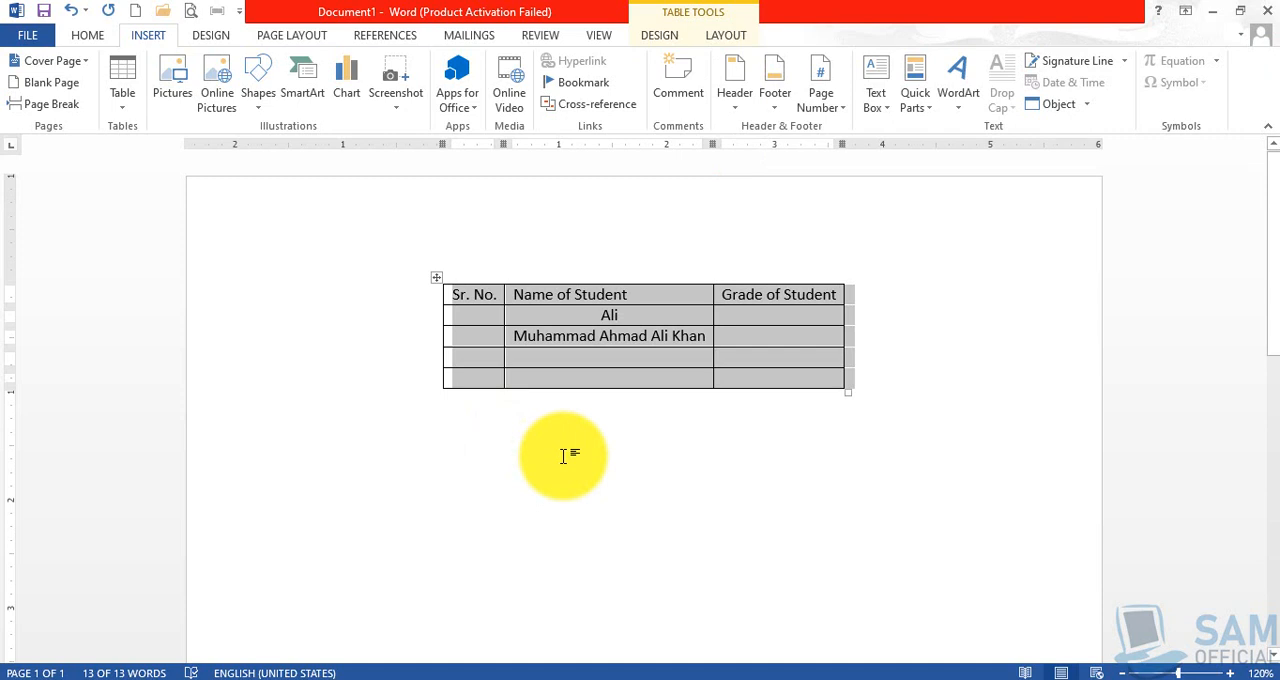
left_click(486, 304)
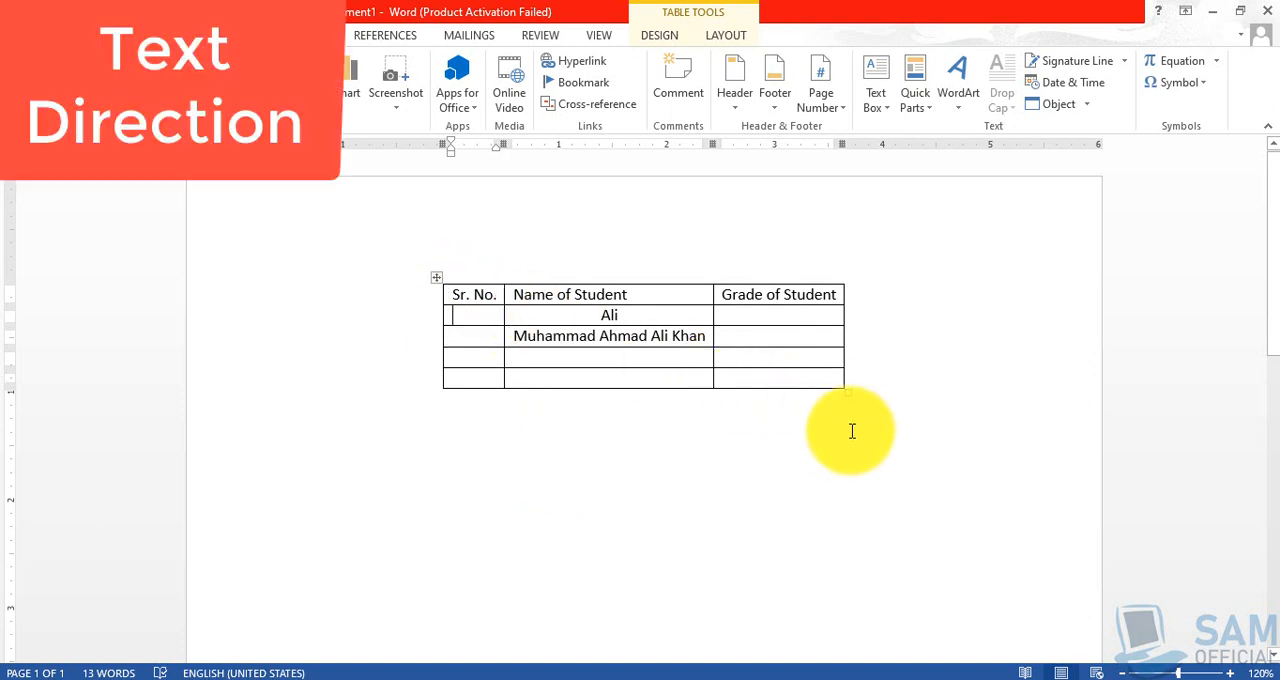
left_click_drag(845, 393, 1020, 591)
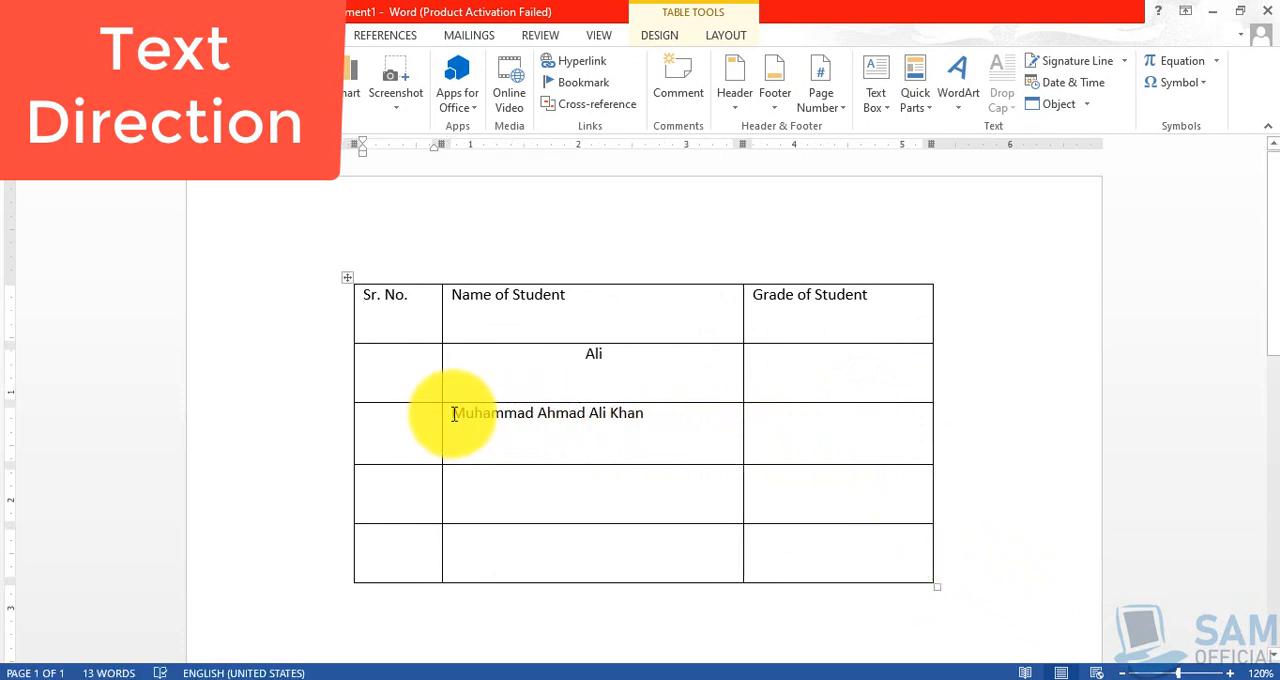
Place the text cursor at the end of the full student name in the third row of the "Name of Student" column
left_click_drag(454, 414, 600, 414)
left_click(594, 440)
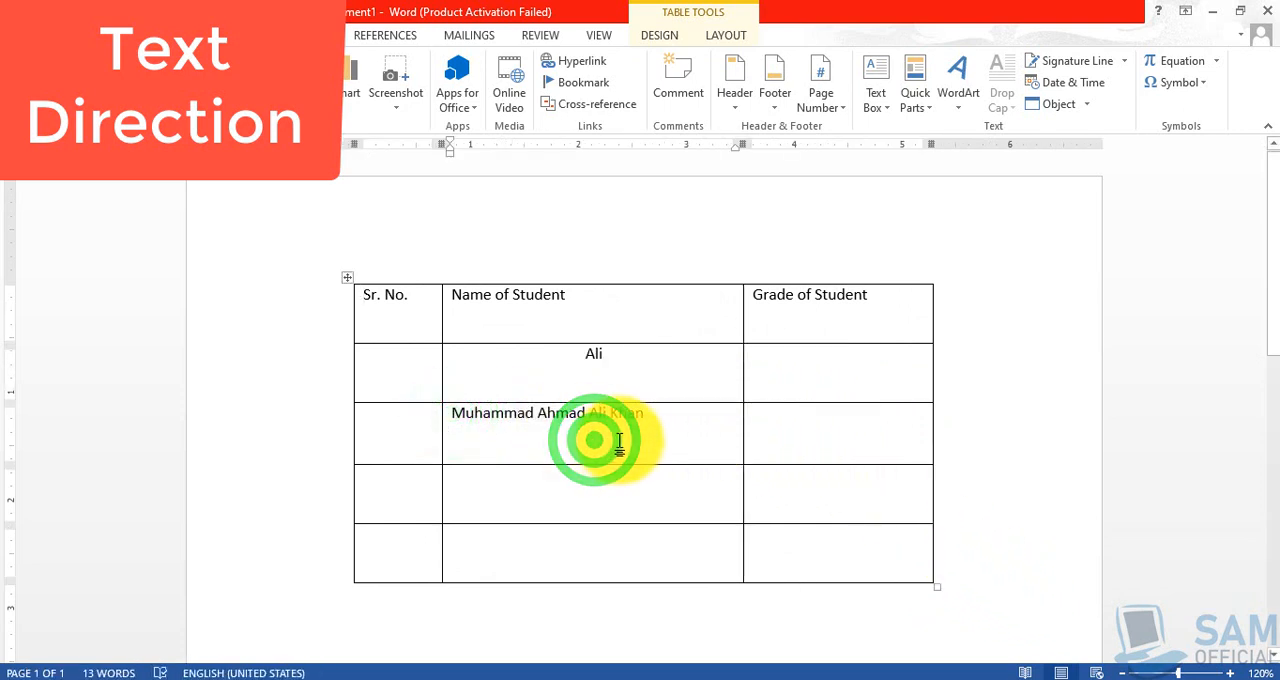
left_click(651, 414)
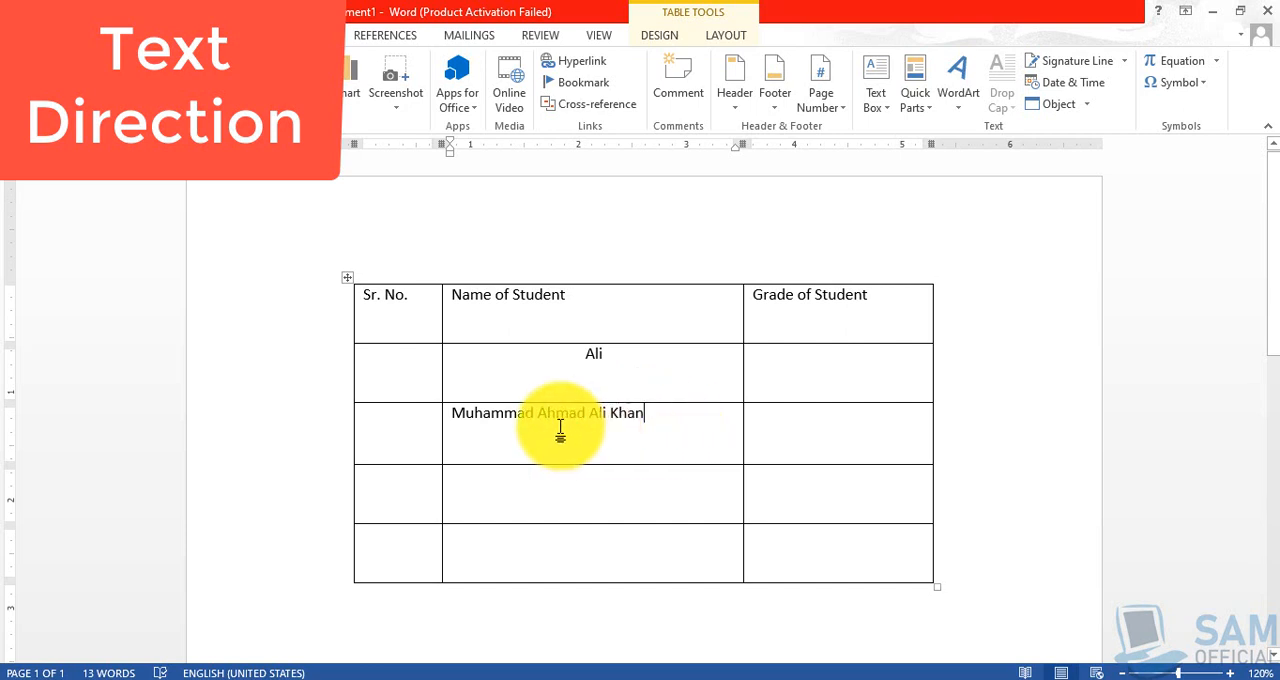
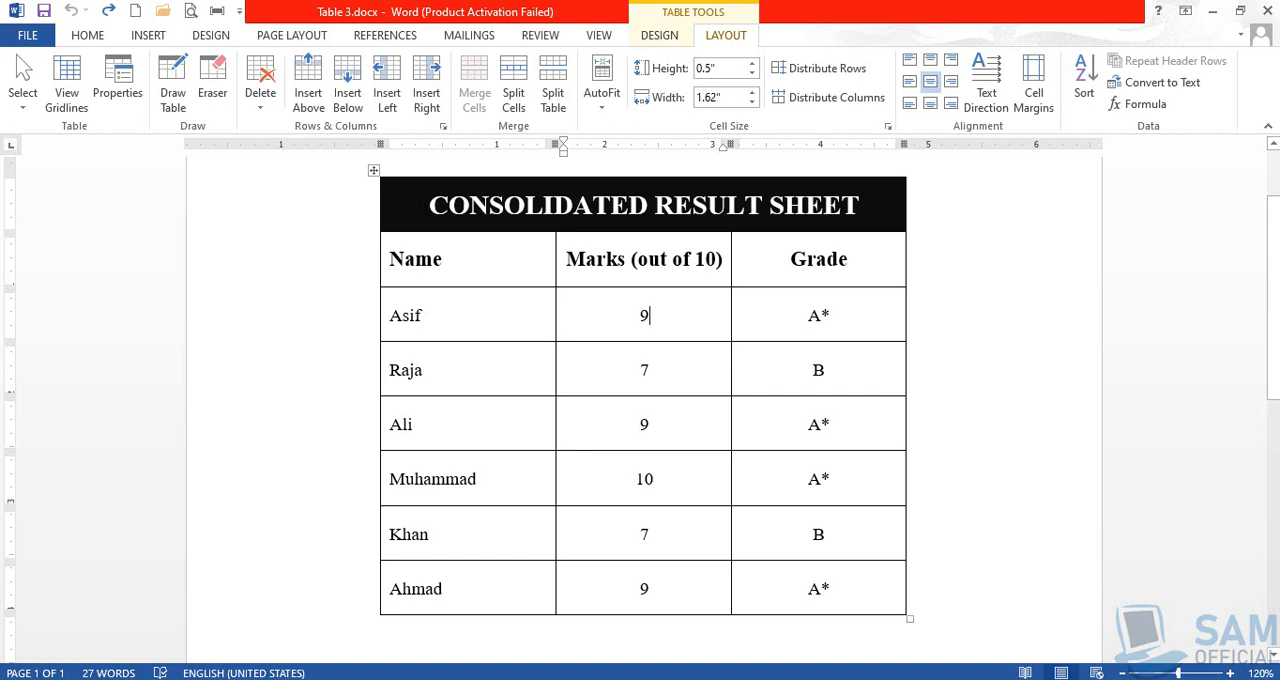
Select the result table from the Name, Marks and Grade heading row through the last student row and open its Sort settings
left_click_drag(430, 206, 860, 207)
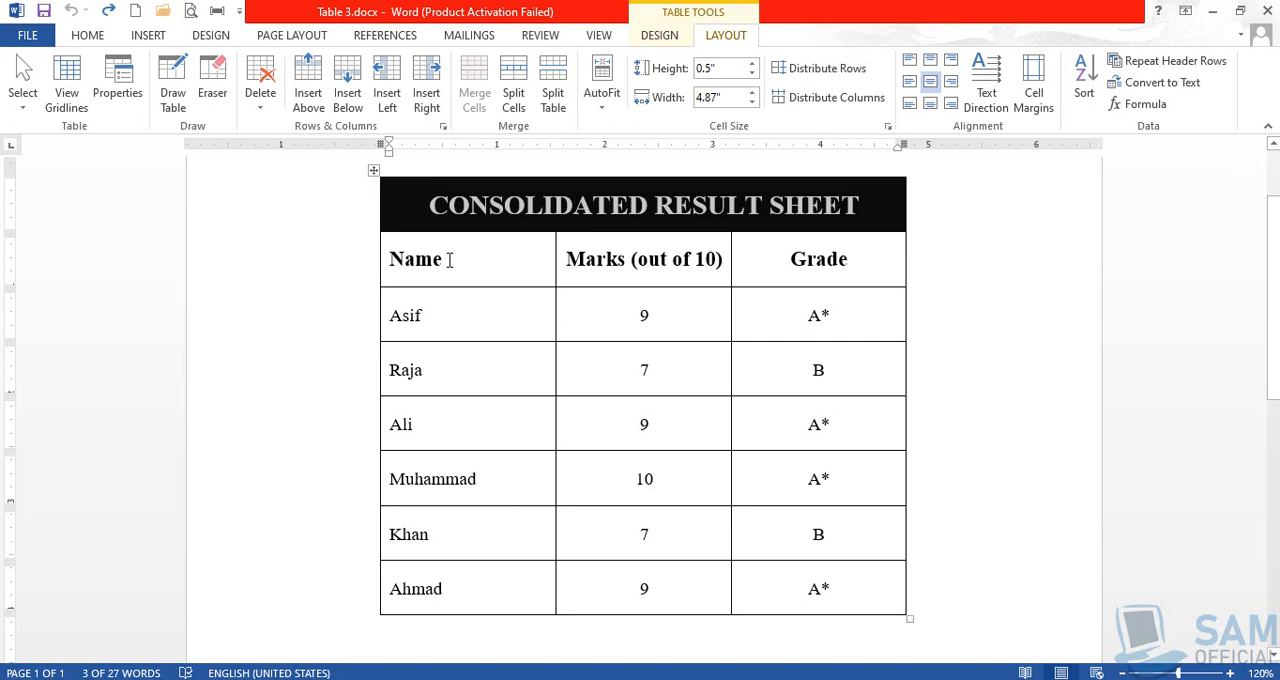
left_click(391, 259)
left_click_drag(391, 259, 822, 597)
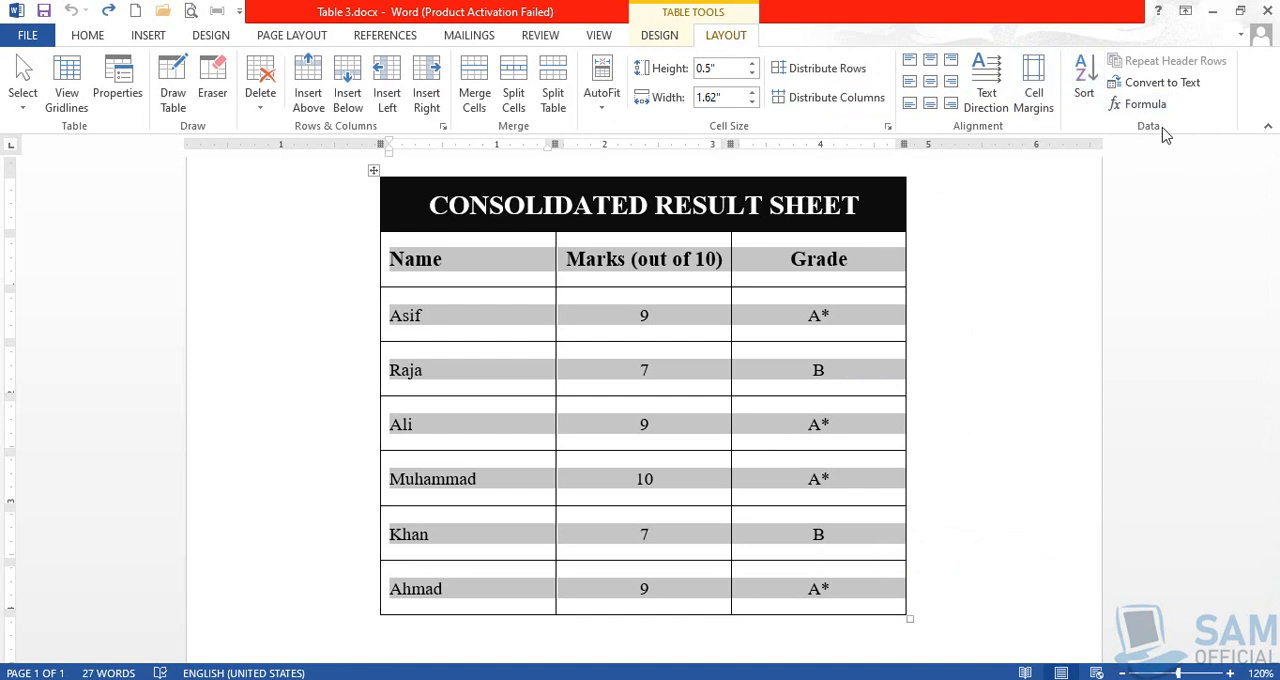
left_click(1087, 90)
left_click_drag(920, 14, 1022, 28)
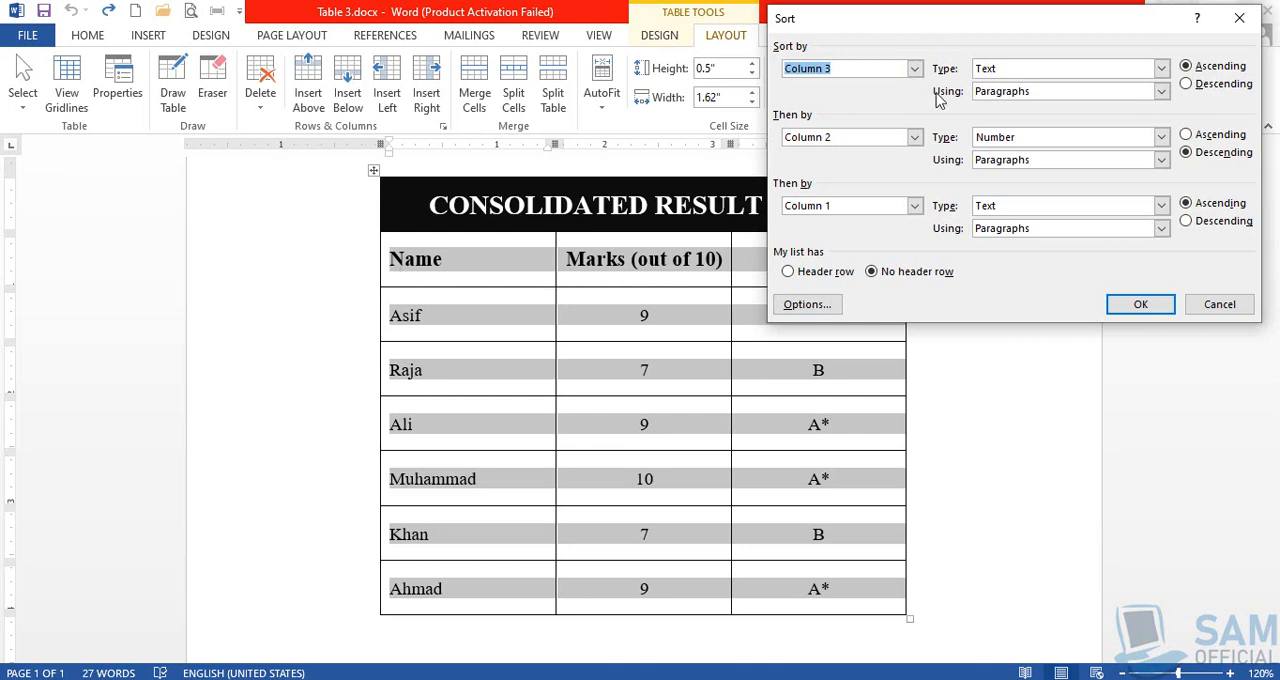
left_click_drag(935, 22, 884, 340)
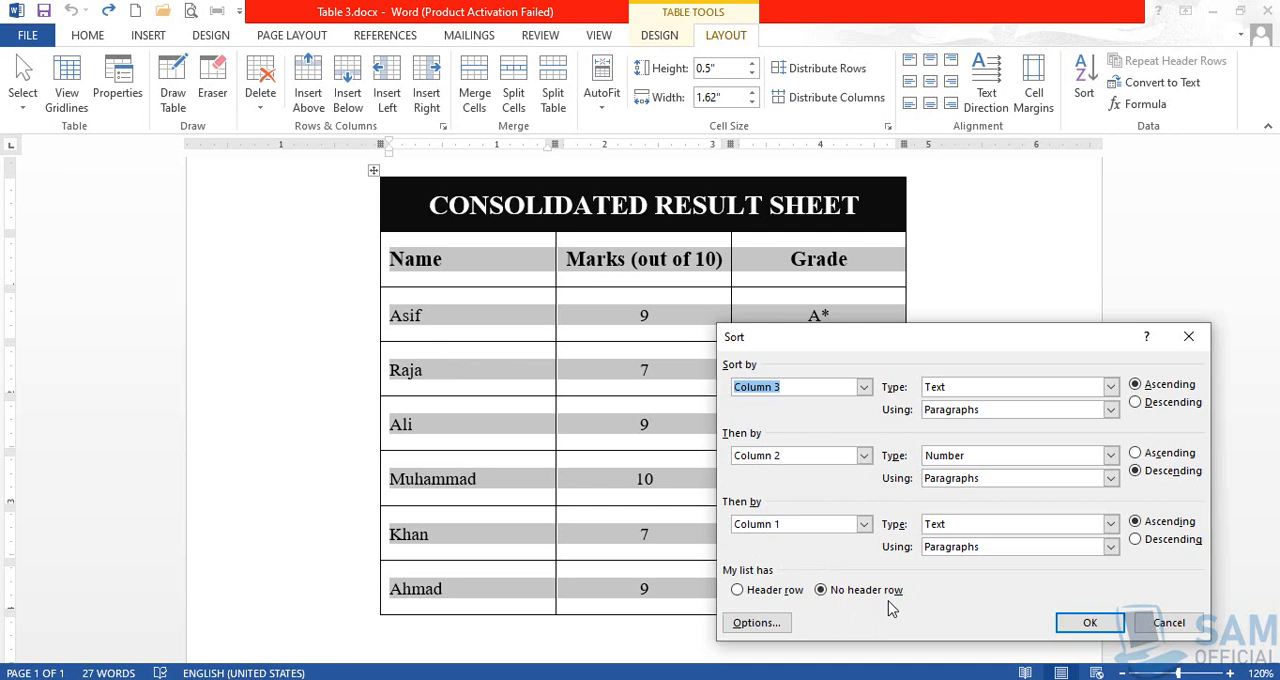
Set the sort to treat the selection's first row as a header row, comparing the sort column names with the no-header option
left_click(775, 590)
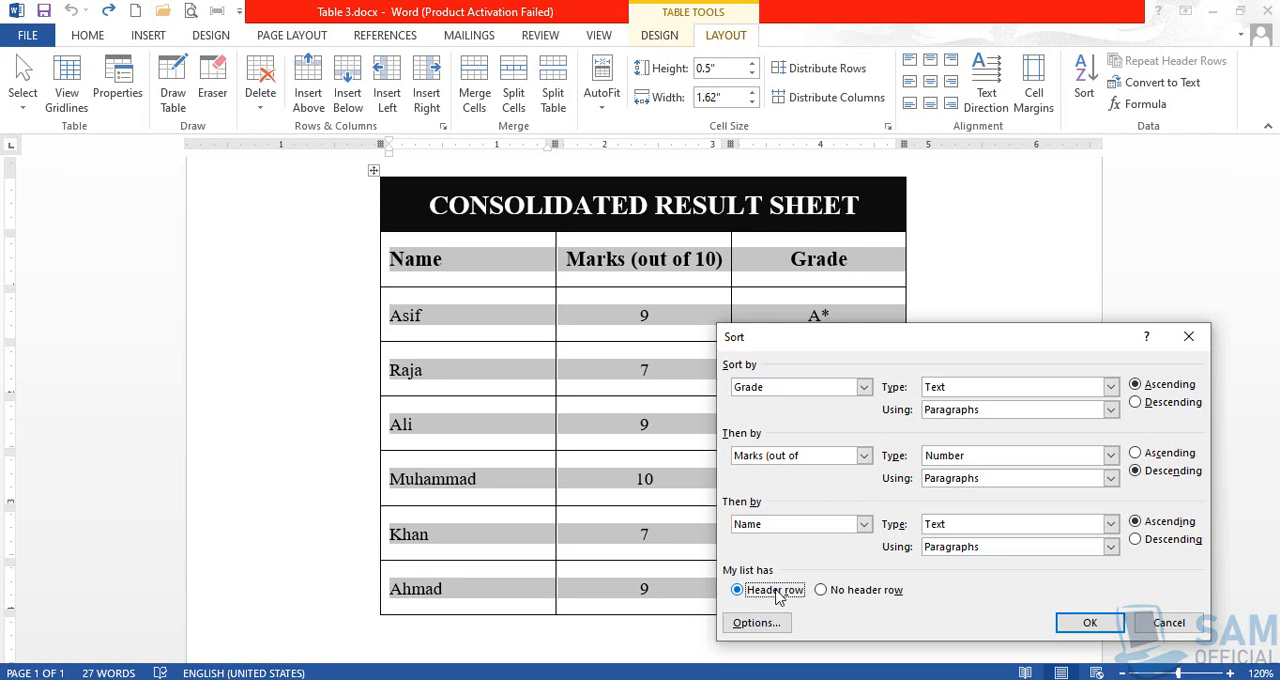
left_click(822, 591)
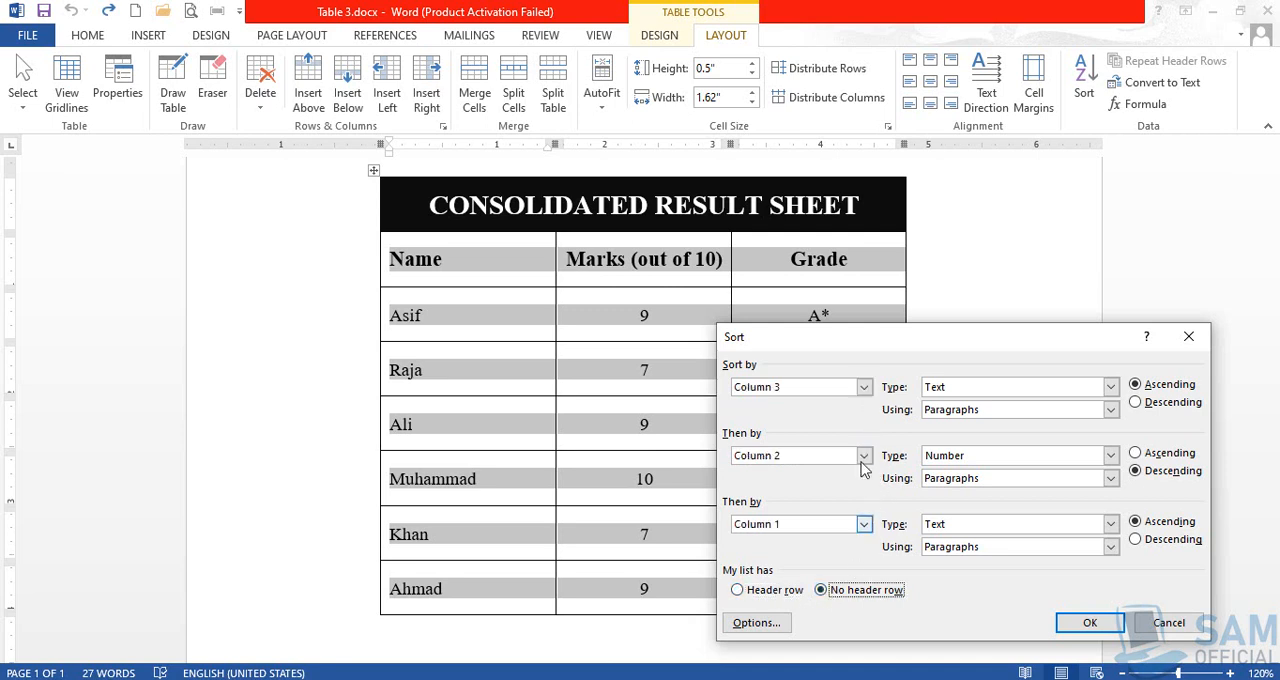
left_click(864, 388)
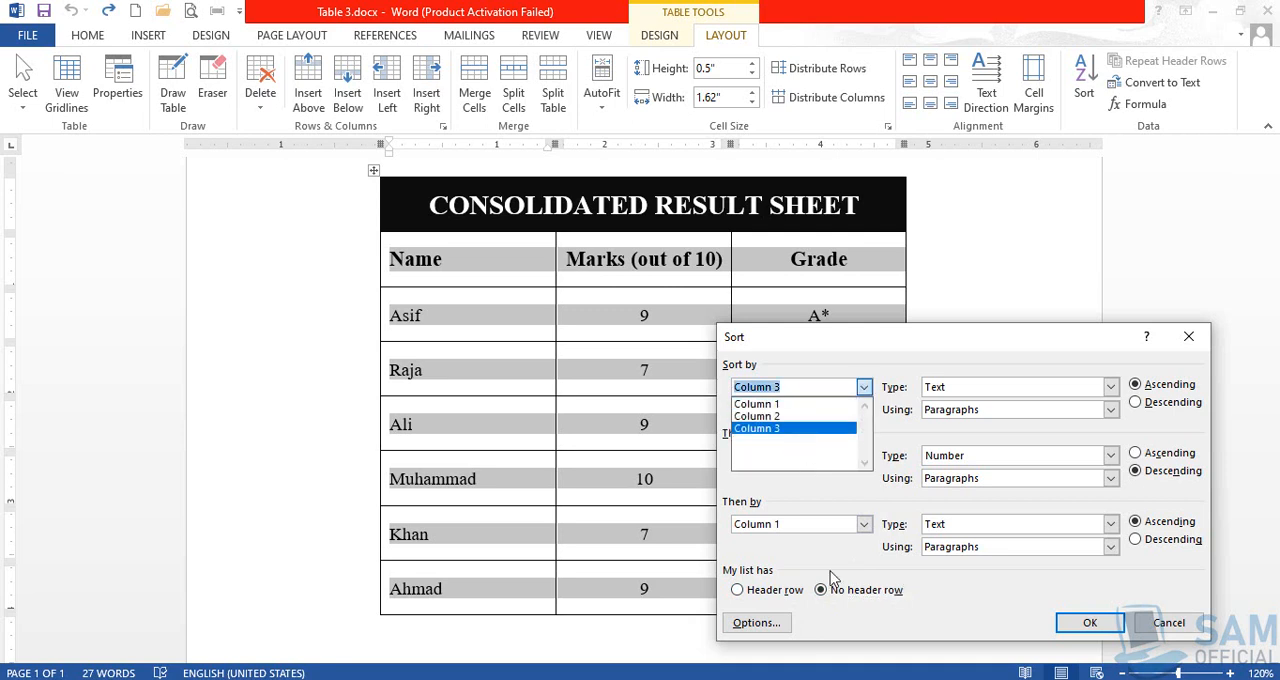
left_click(775, 597)
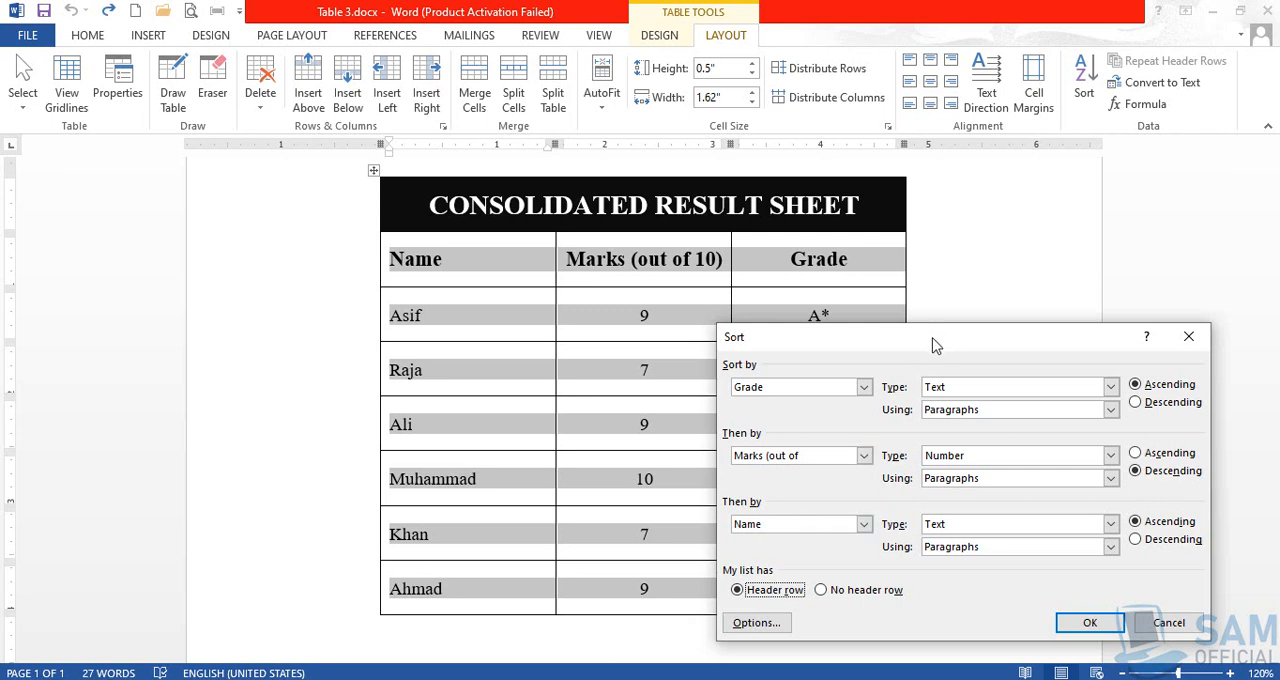
Choose Grade as the first sort column with the data type Text, keeping the table's columns clear of the dialog
left_click_drag(938, 343, 895, 357)
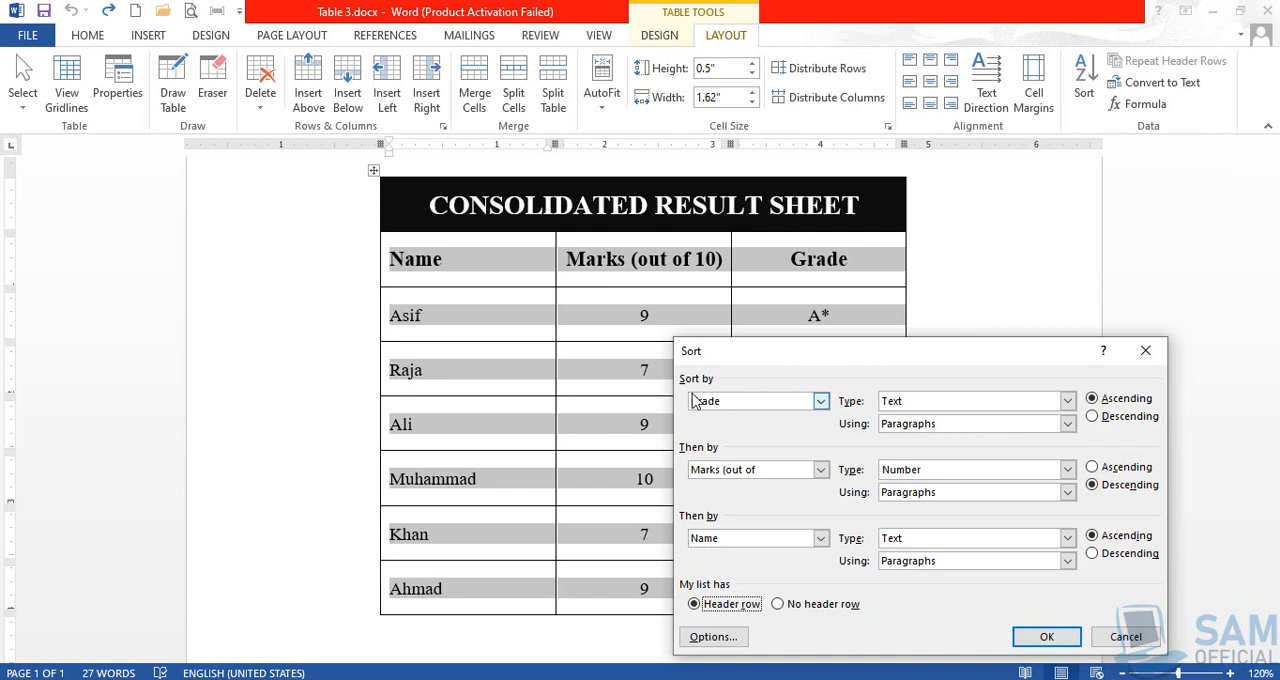
left_click(821, 404)
left_click(784, 443)
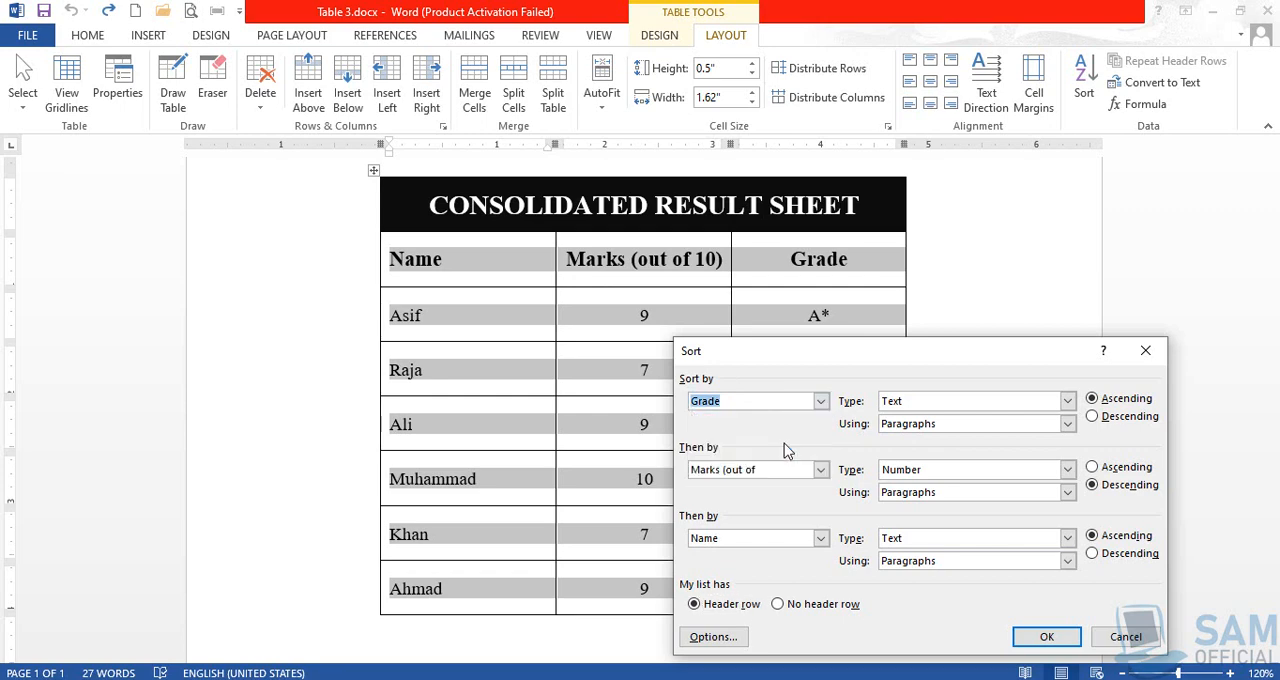
left_click_drag(894, 357, 410, 279)
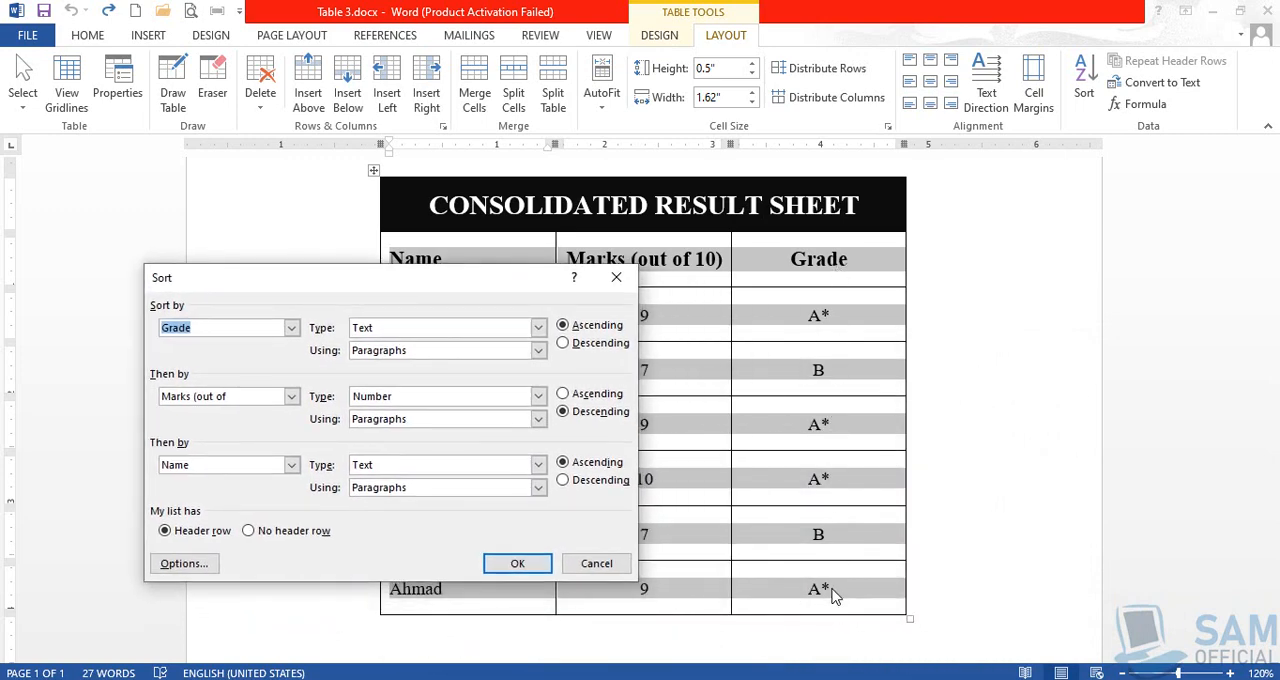
left_click(539, 330)
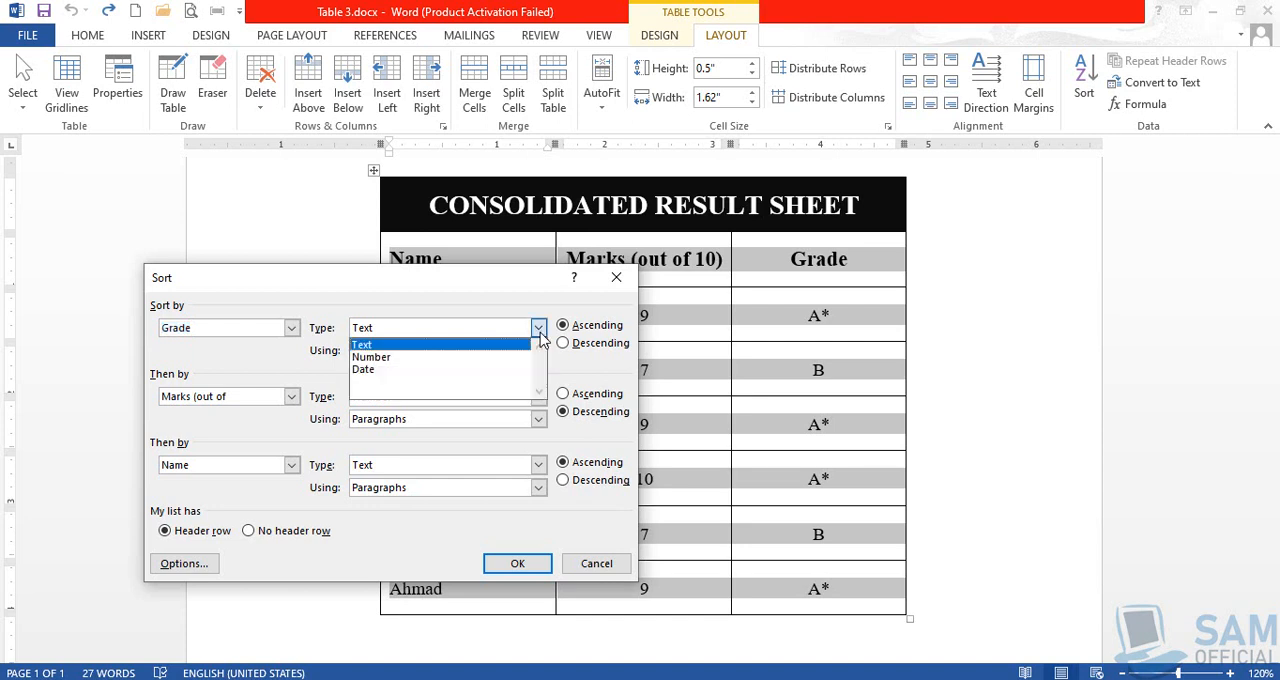
left_click(447, 346)
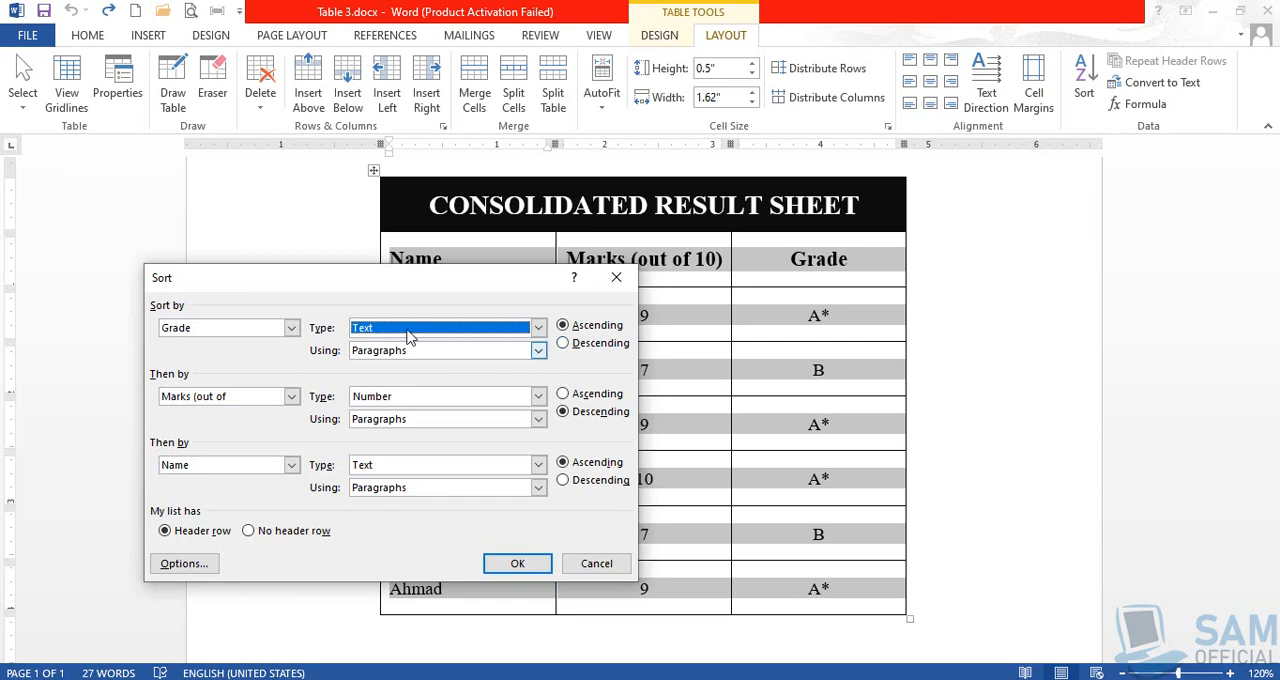
left_click_drag(395, 285, 328, 304)
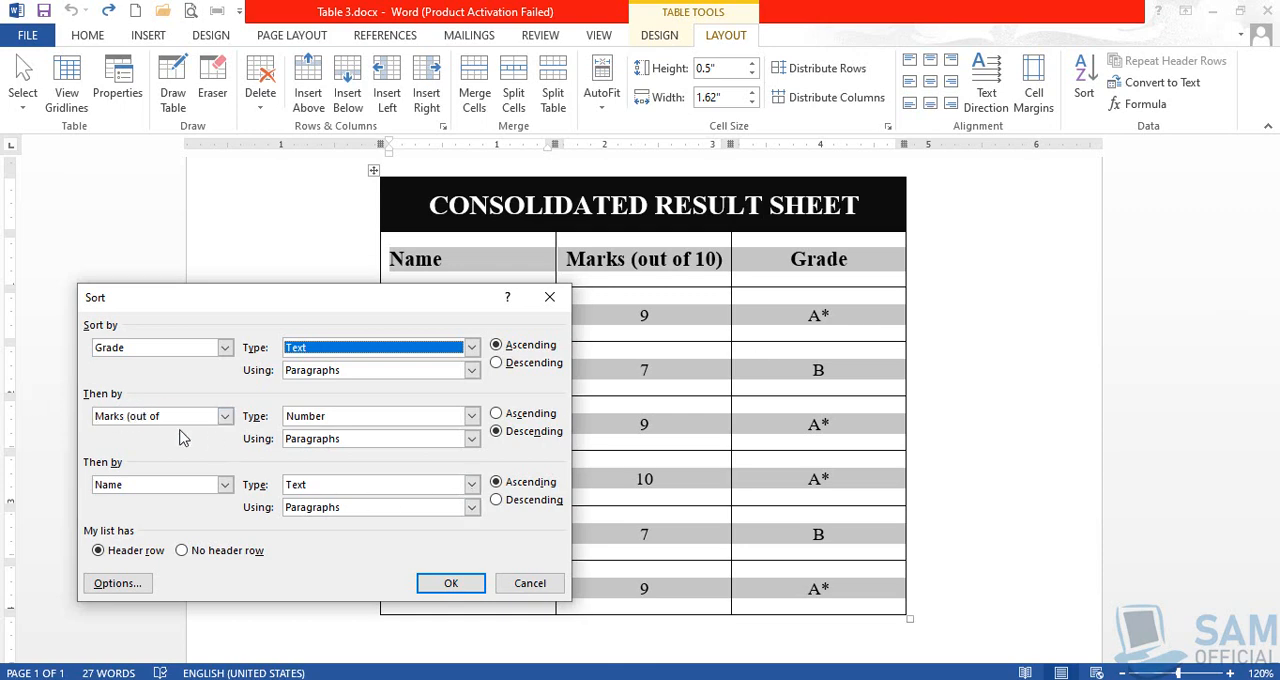
left_click_drag(358, 298, 334, 241)
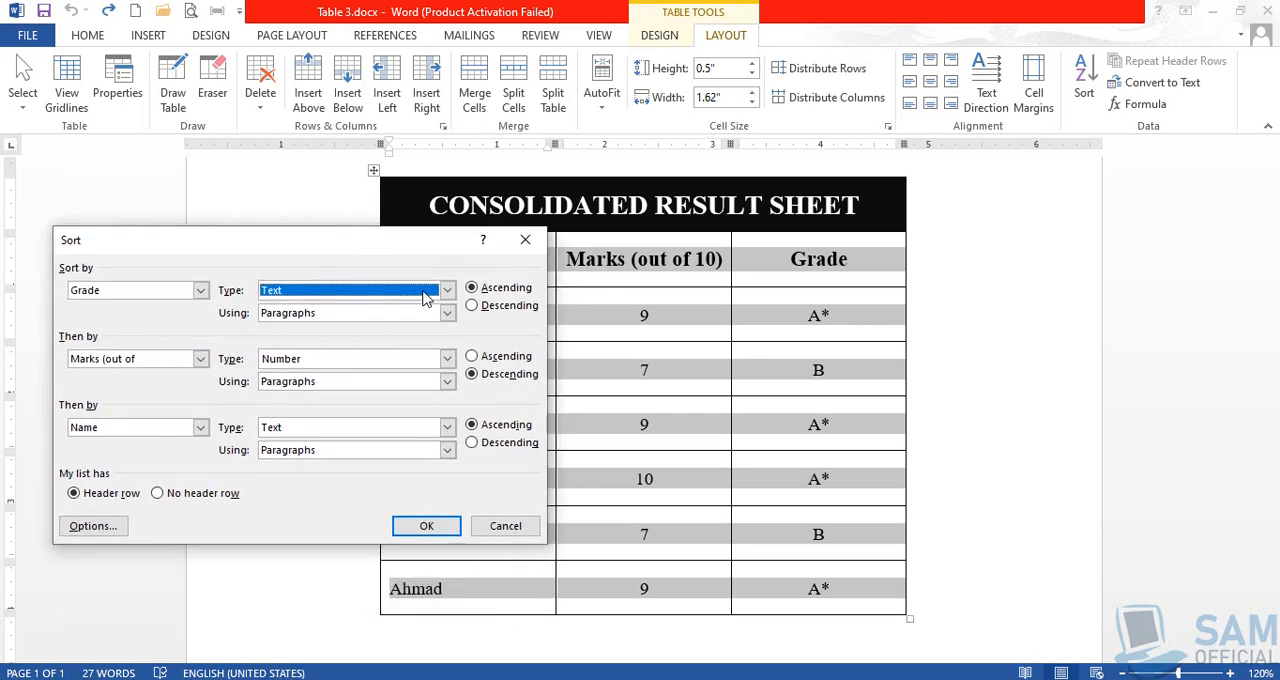
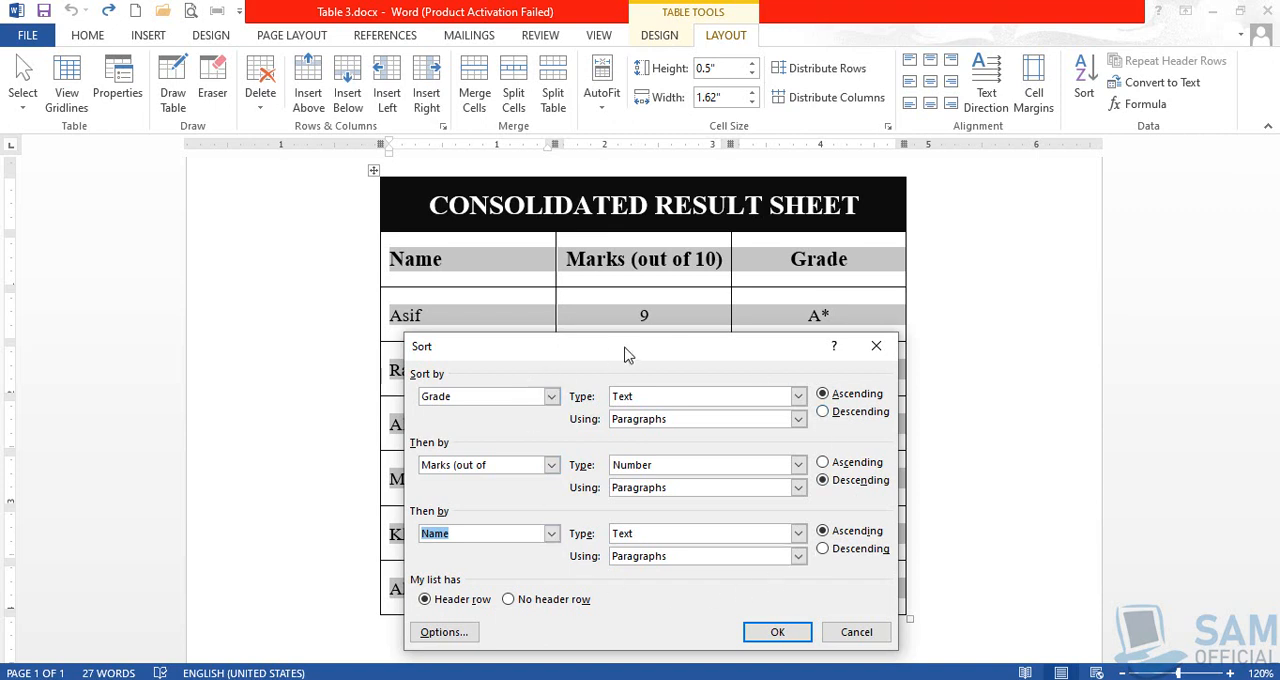
Sort the result rows by Grade ascending, then Marks as numbers descending, then Name as text ascending
left_click_drag(626, 348, 627, 236)
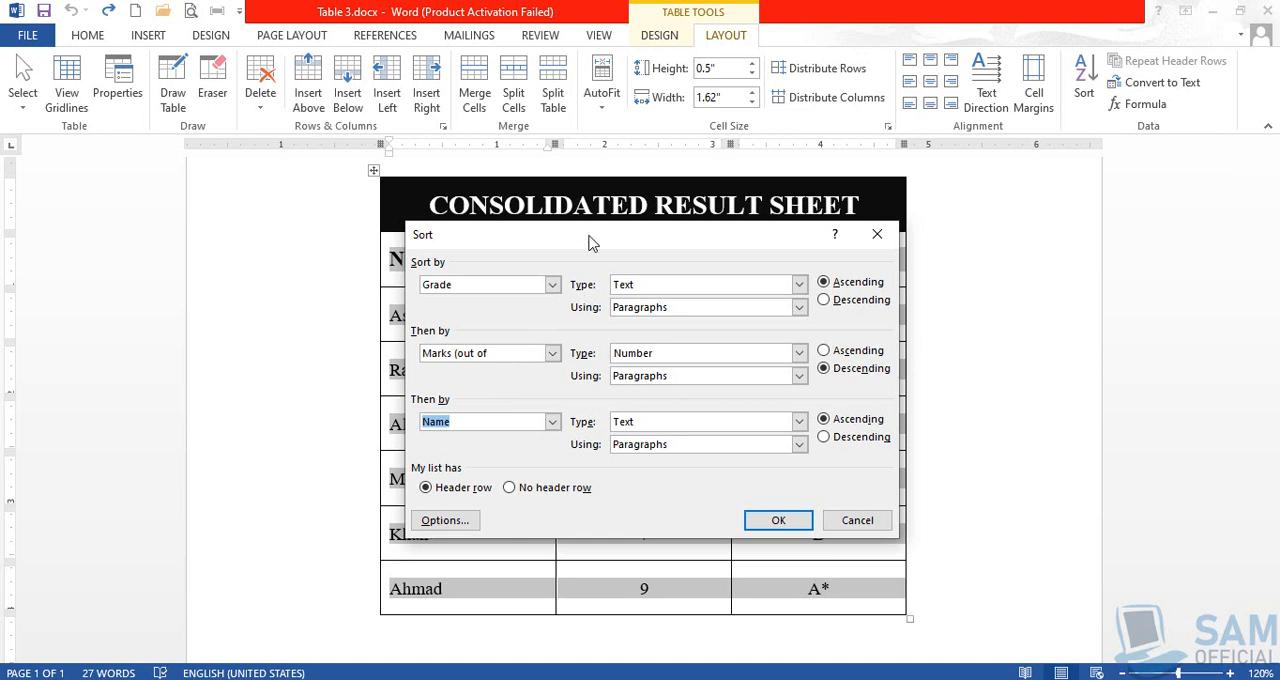
left_click_drag(589, 235, 566, 180)
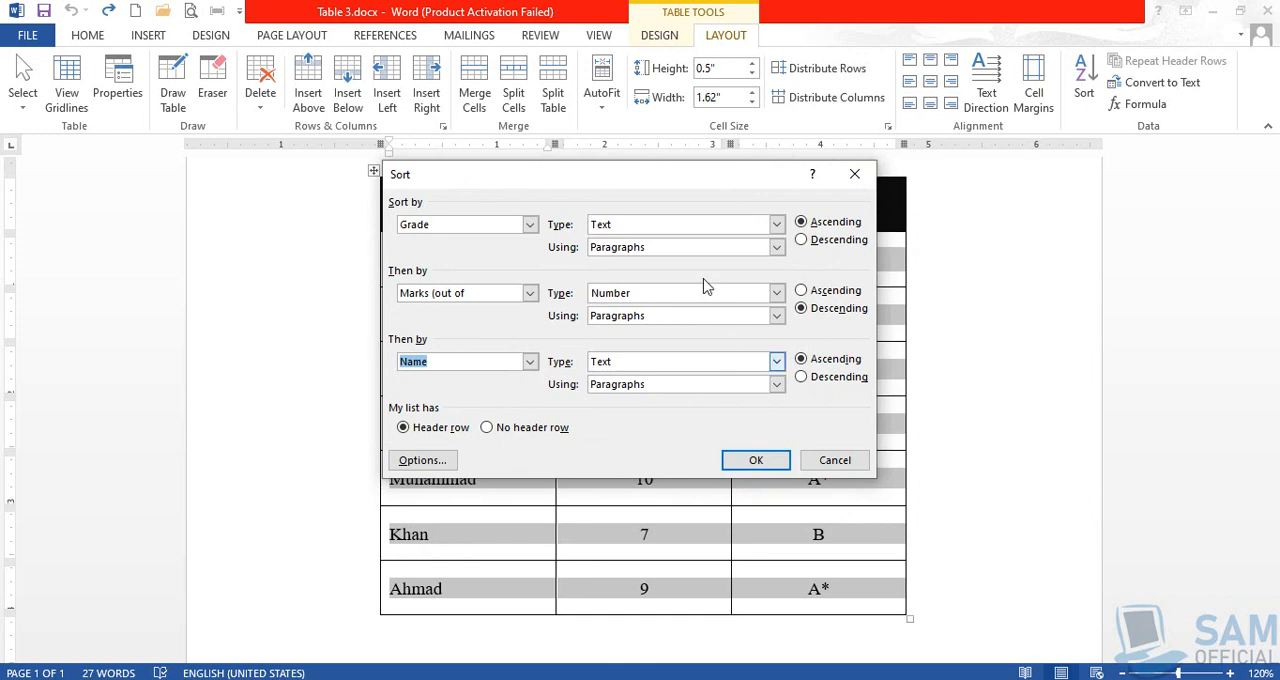
left_click_drag(678, 185, 1028, 284)
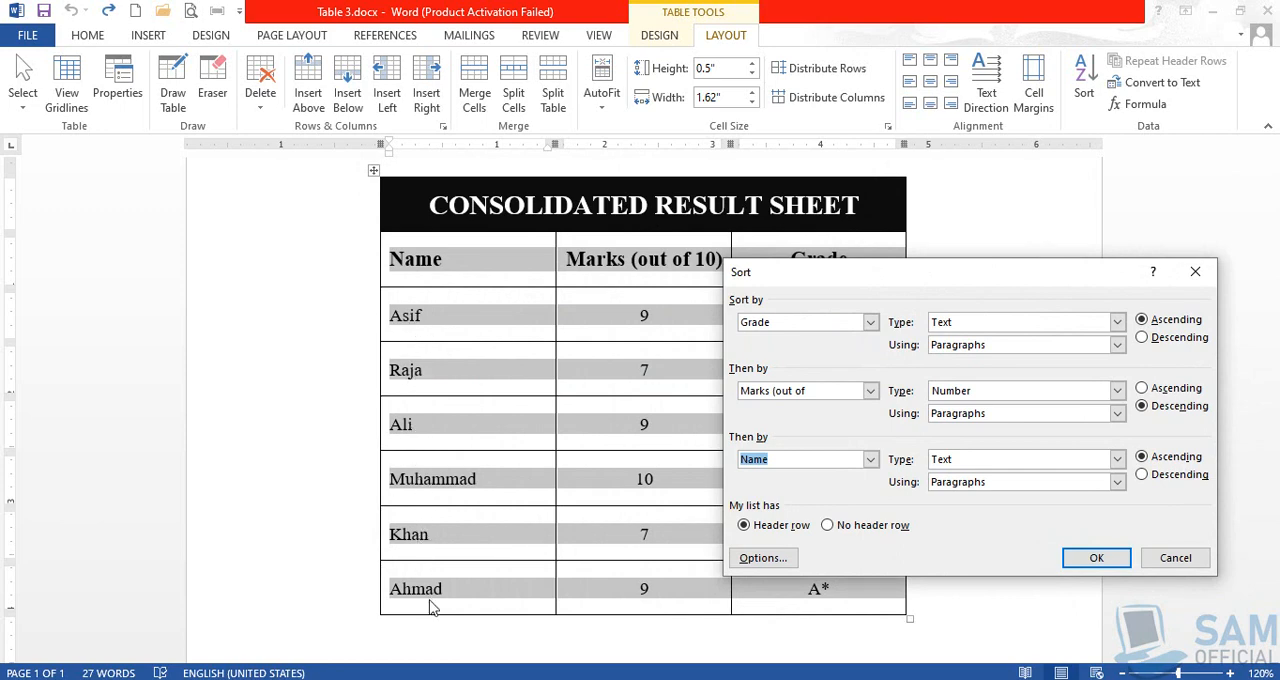
left_click(1096, 558)
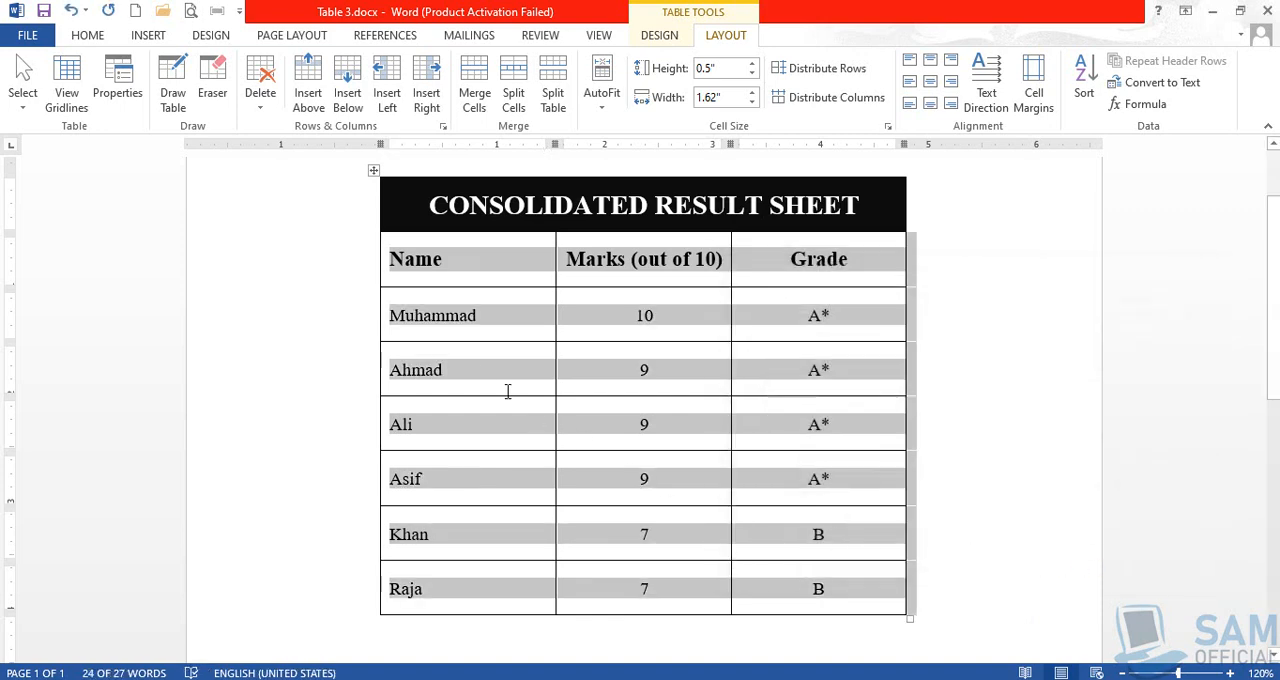
left_click(464, 337)
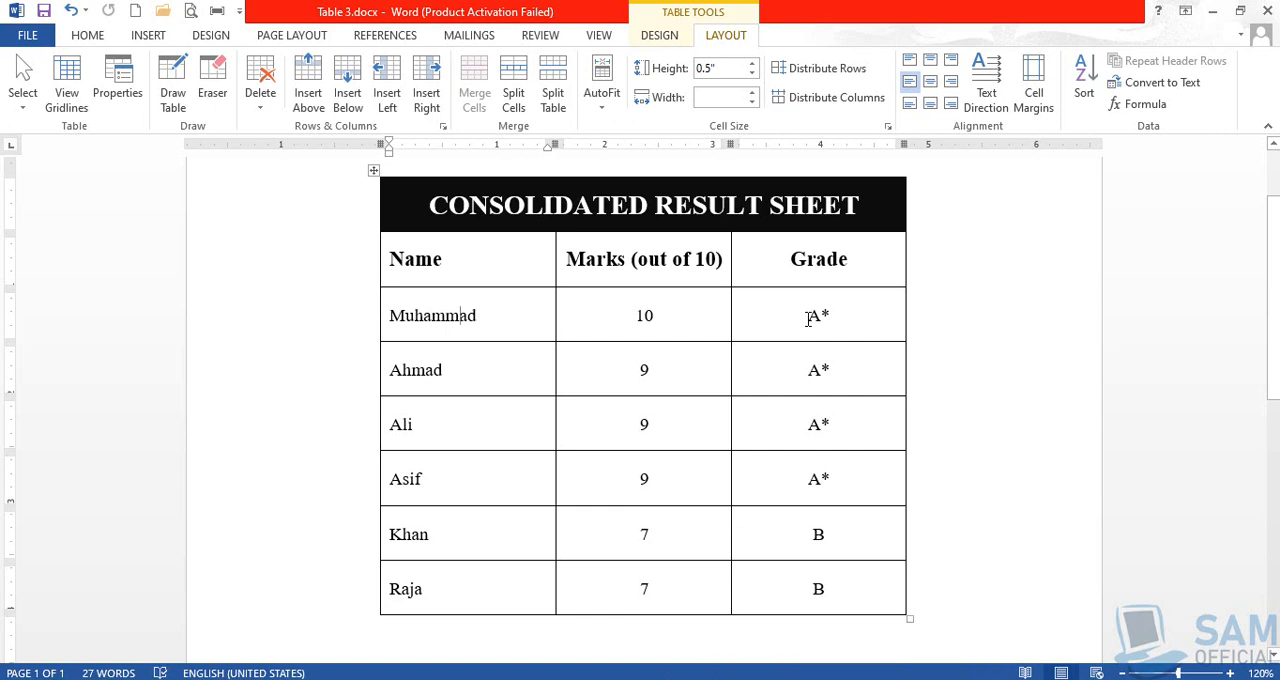
Examine how the sorted rows are ordered by grade, by marks within each grade, and by name where marks are equal
left_click_drag(810, 318, 840, 480)
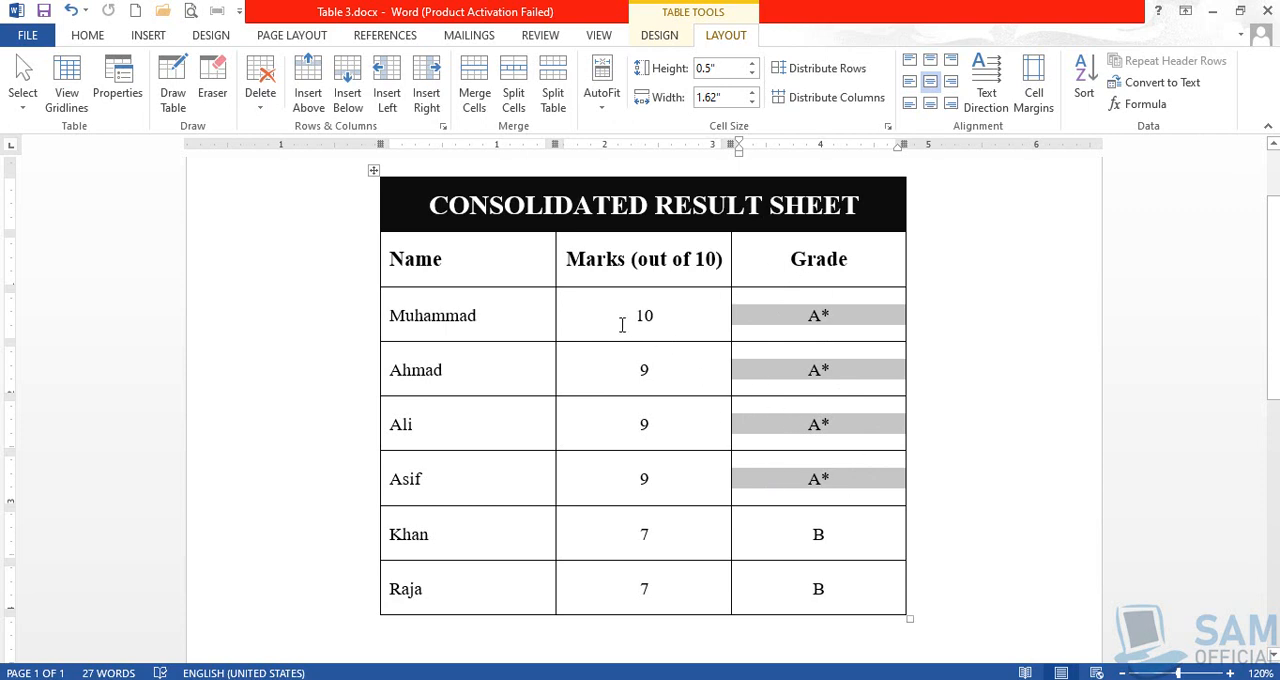
left_click_drag(631, 315, 646, 314)
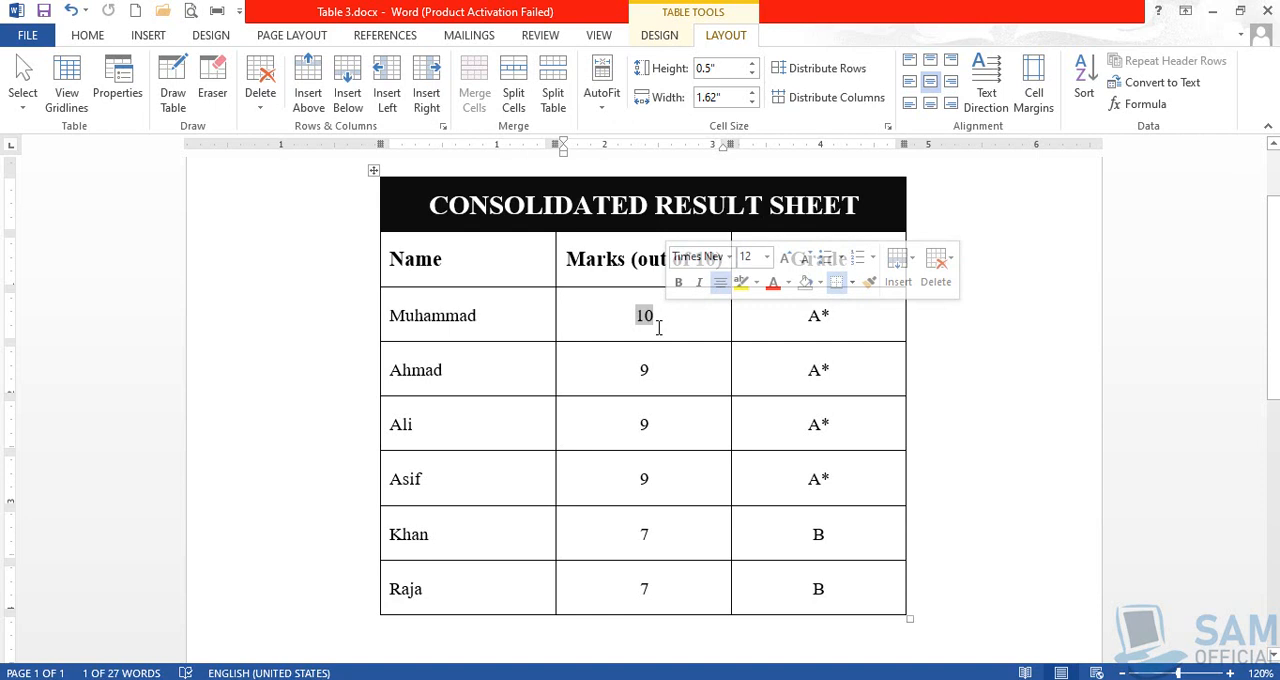
left_click_drag(630, 369, 817, 478)
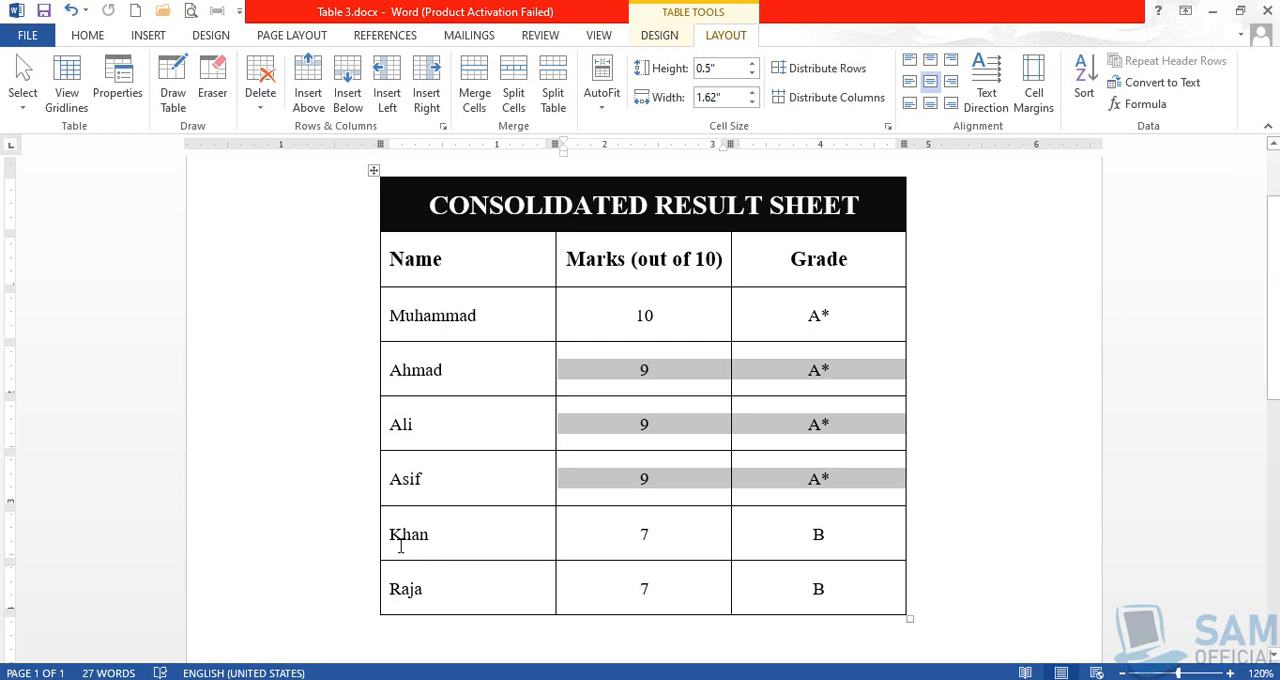
left_click_drag(393, 534, 823, 594)
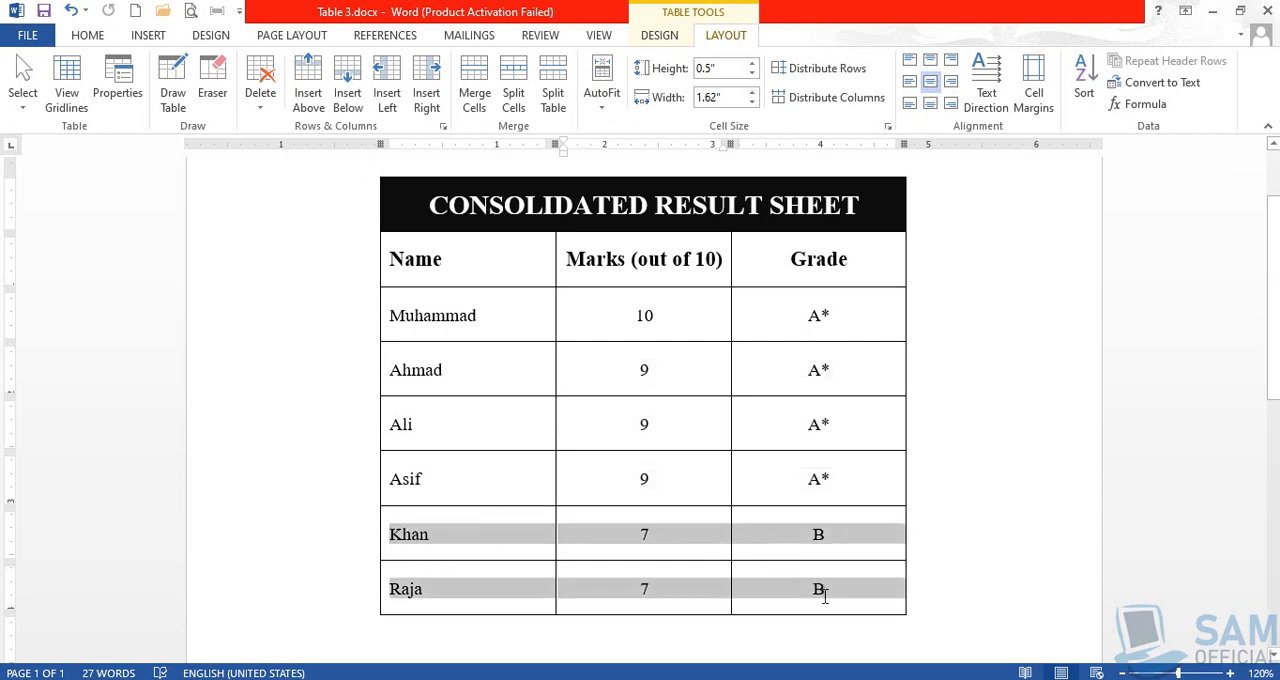
left_click(805, 547)
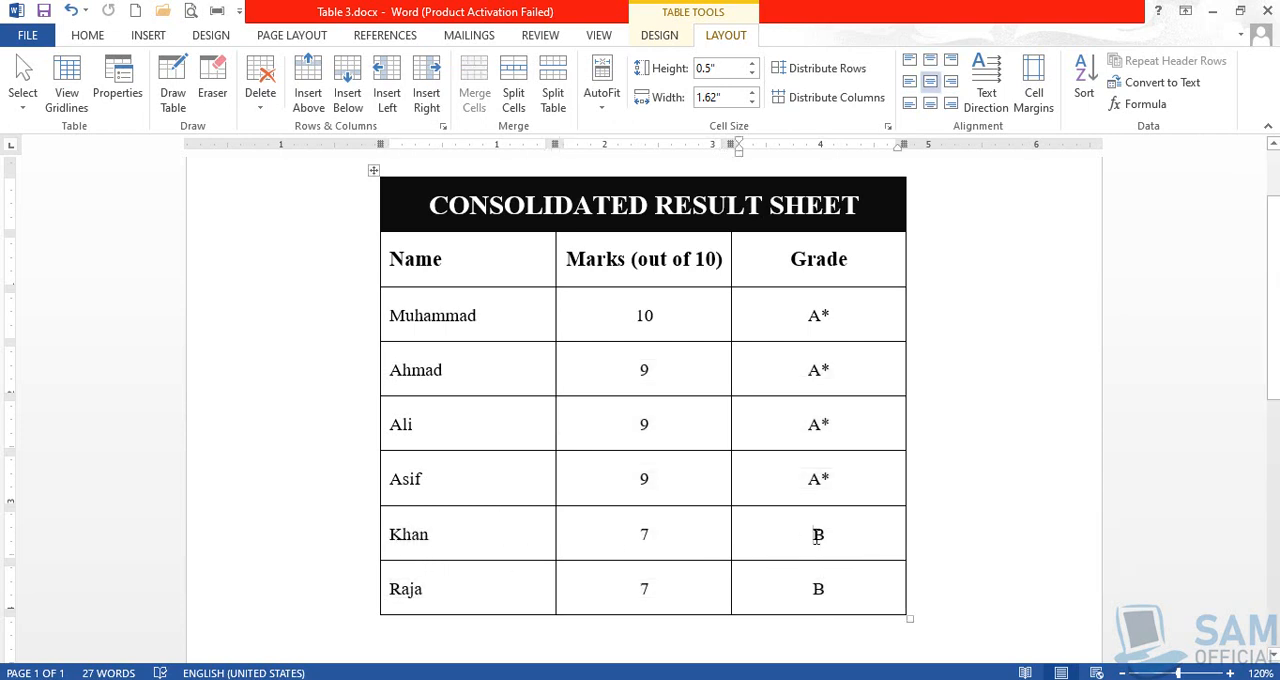
left_click_drag(805, 547, 835, 597)
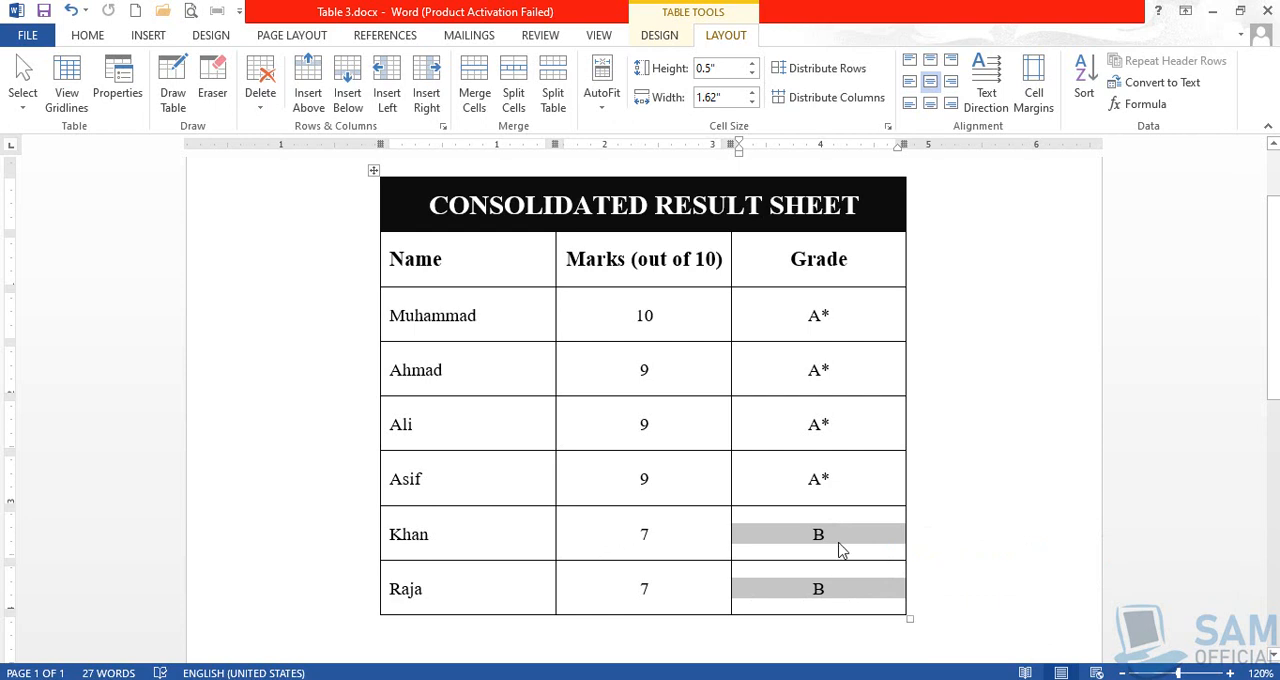
left_click_drag(628, 531, 847, 590)
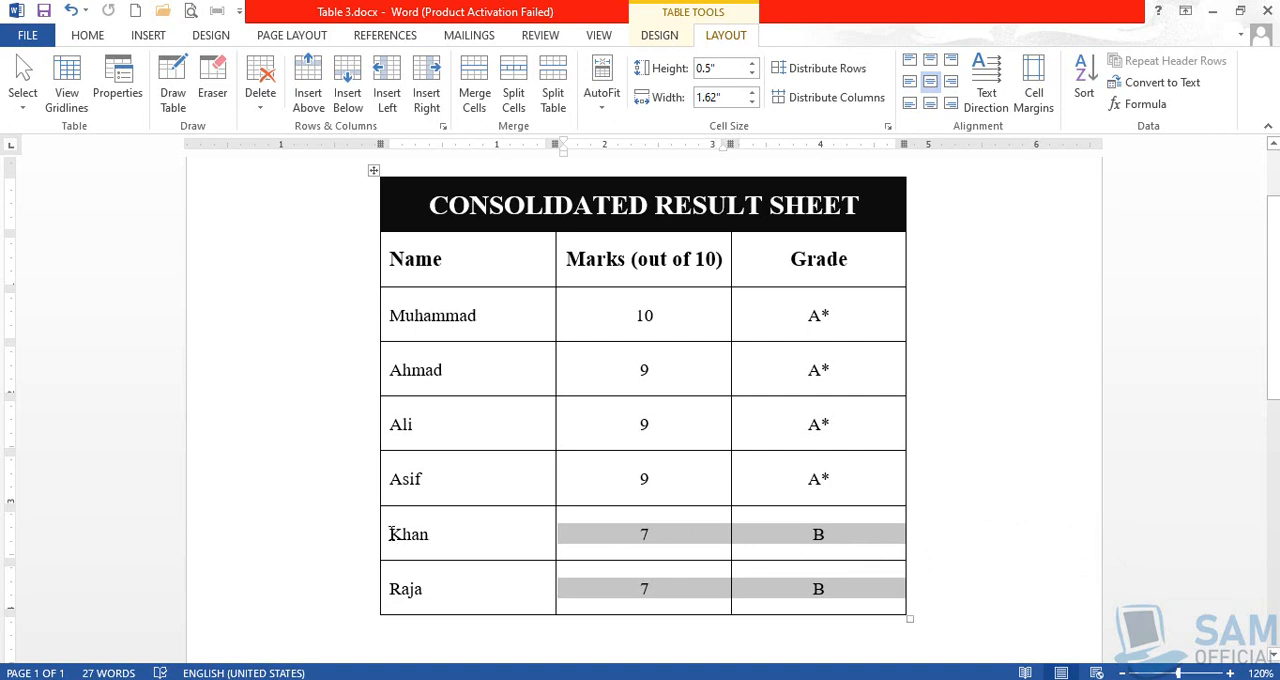
left_click_drag(391, 534, 451, 588)
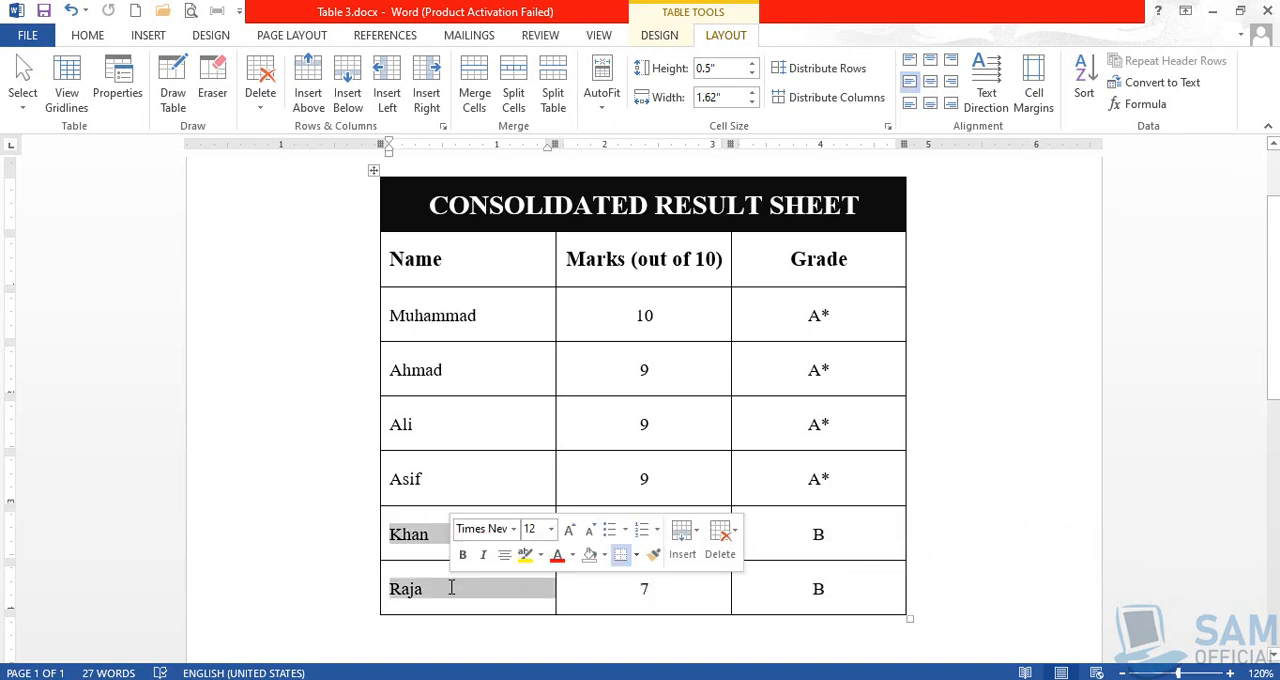
left_click(395, 537)
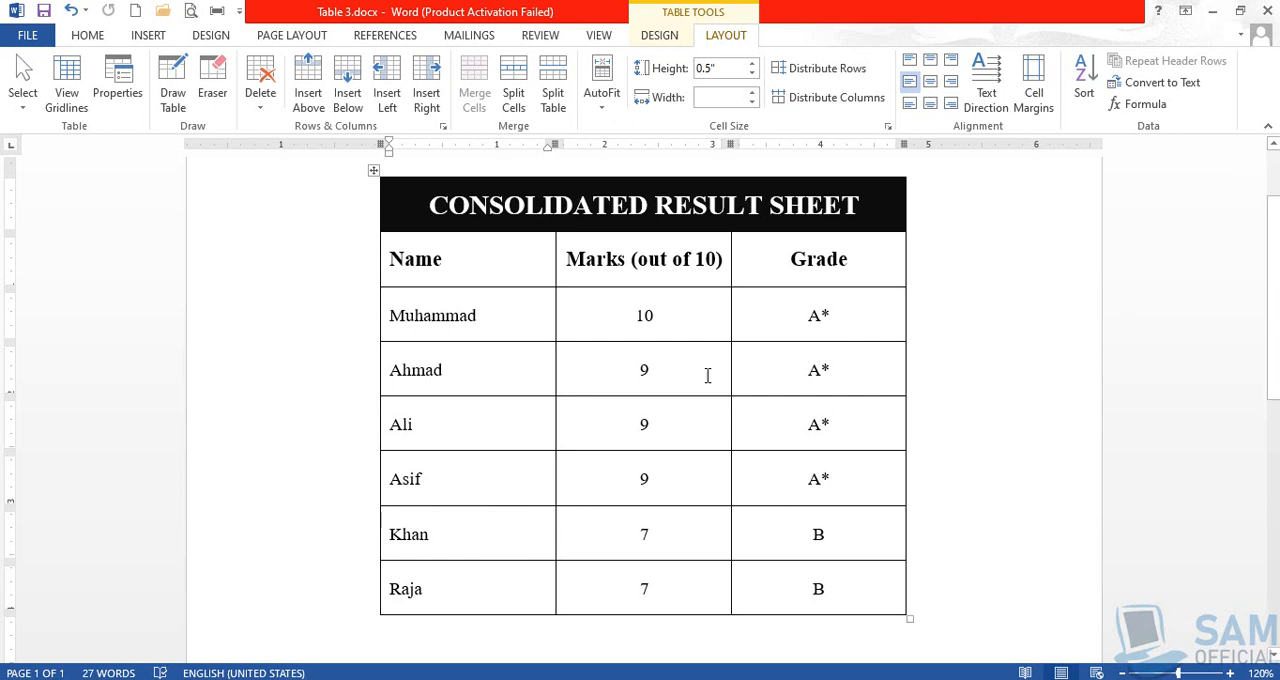
left_click(660, 40)
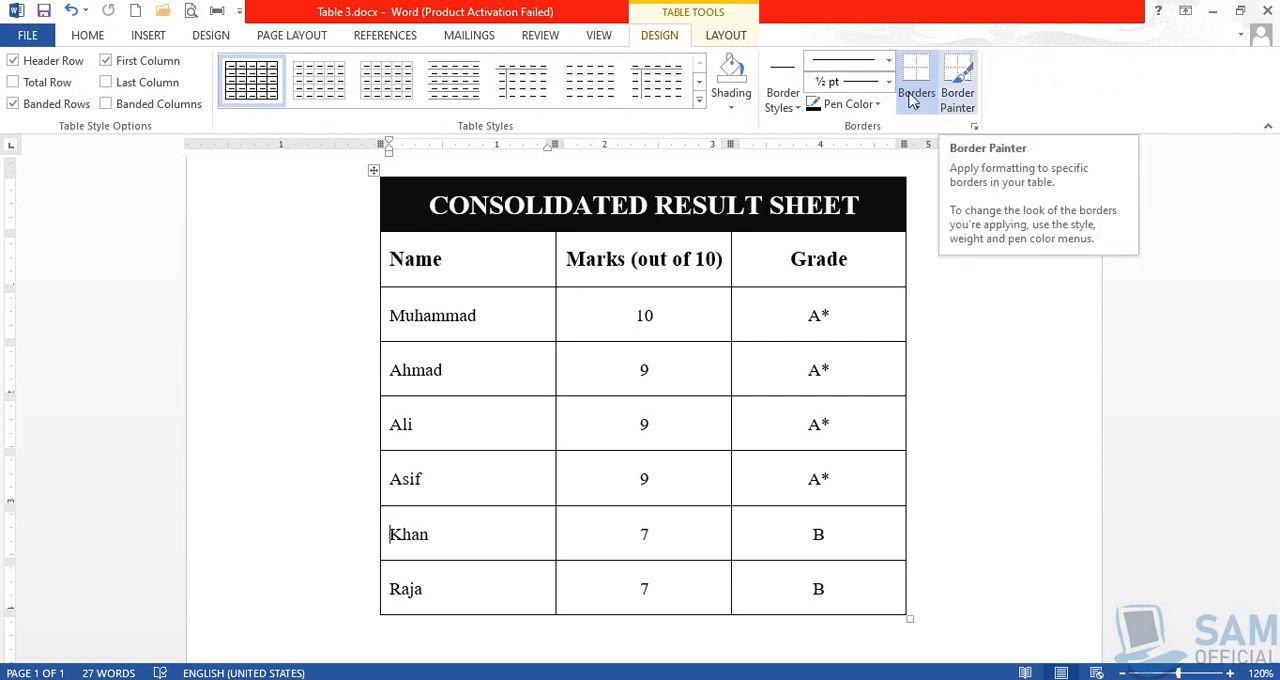
left_click(727, 37)
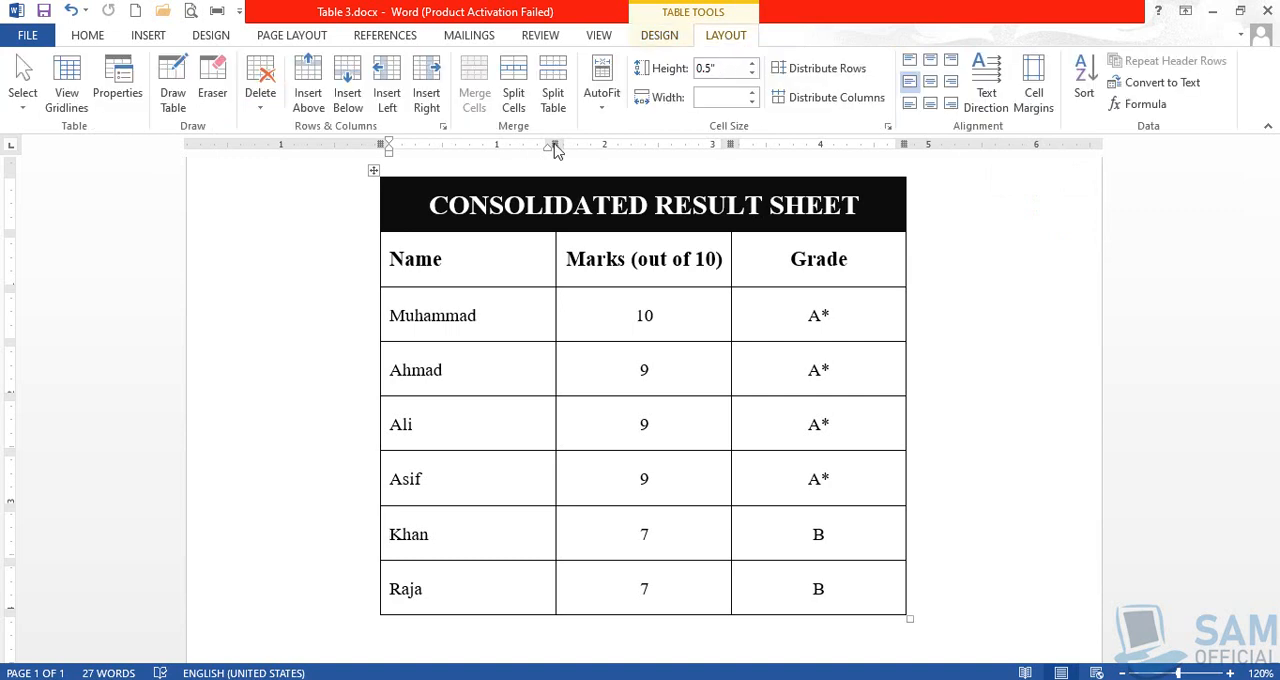
left_click(23, 110)
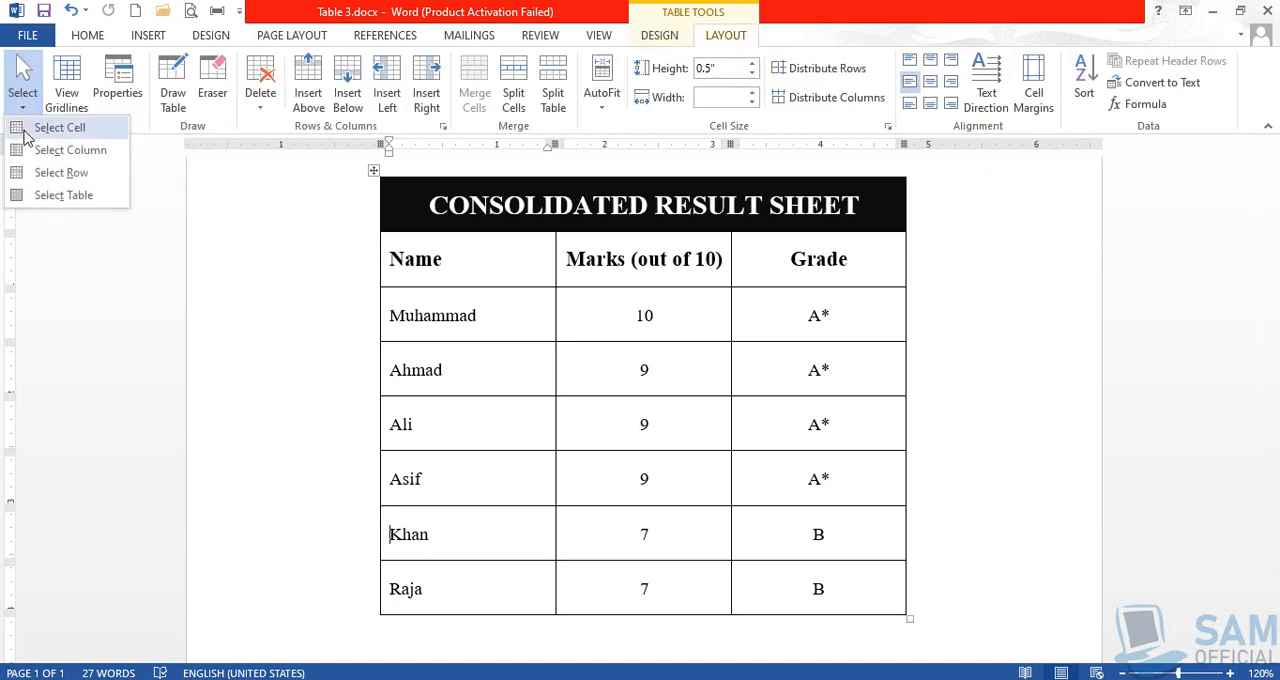
left_click(168, 215)
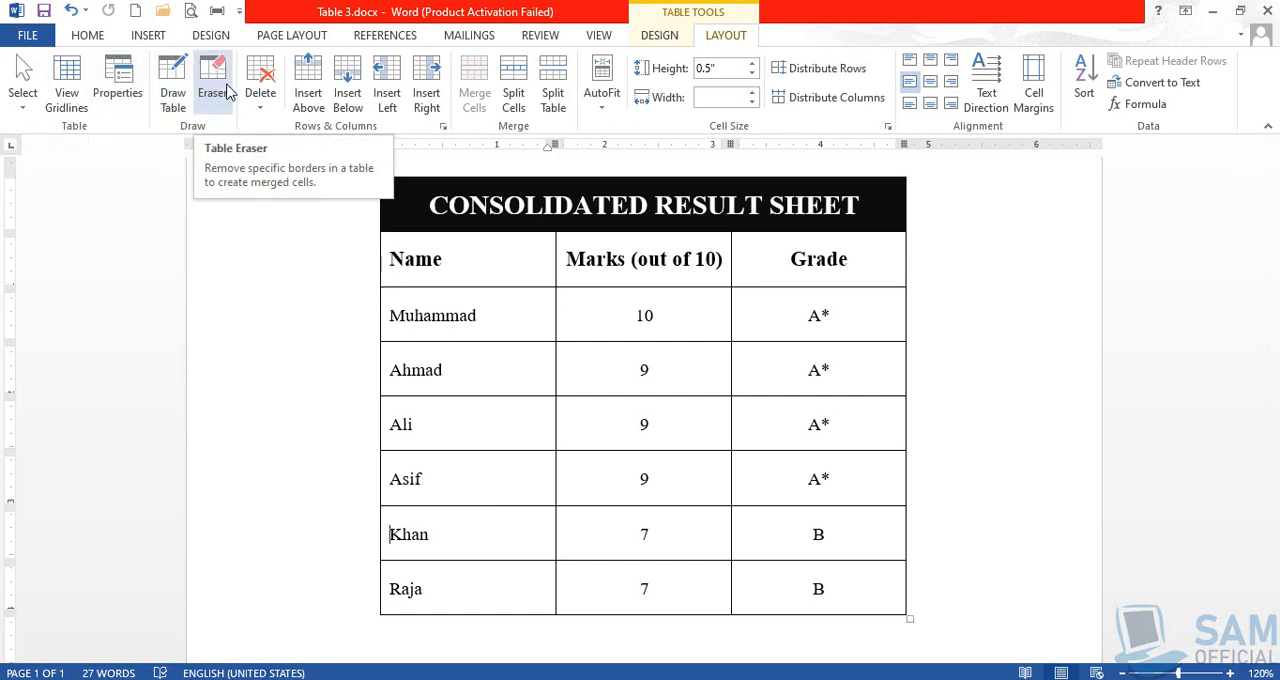
left_click(271, 107)
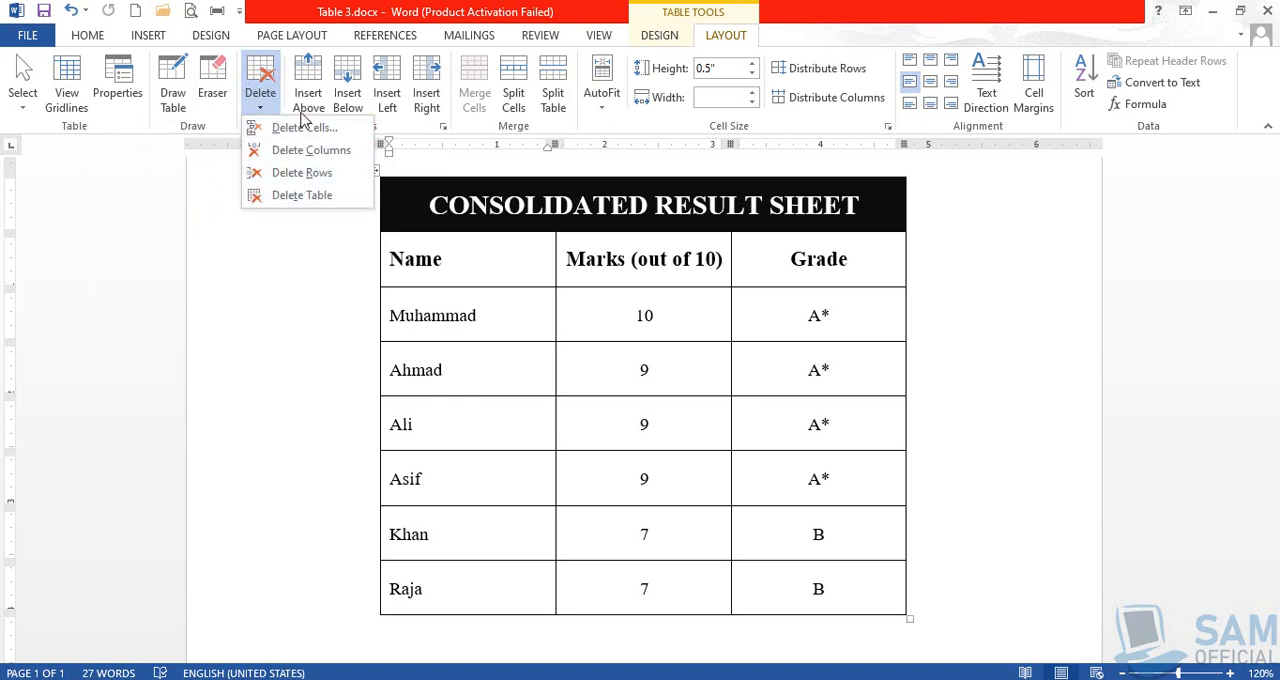
left_click(240, 332)
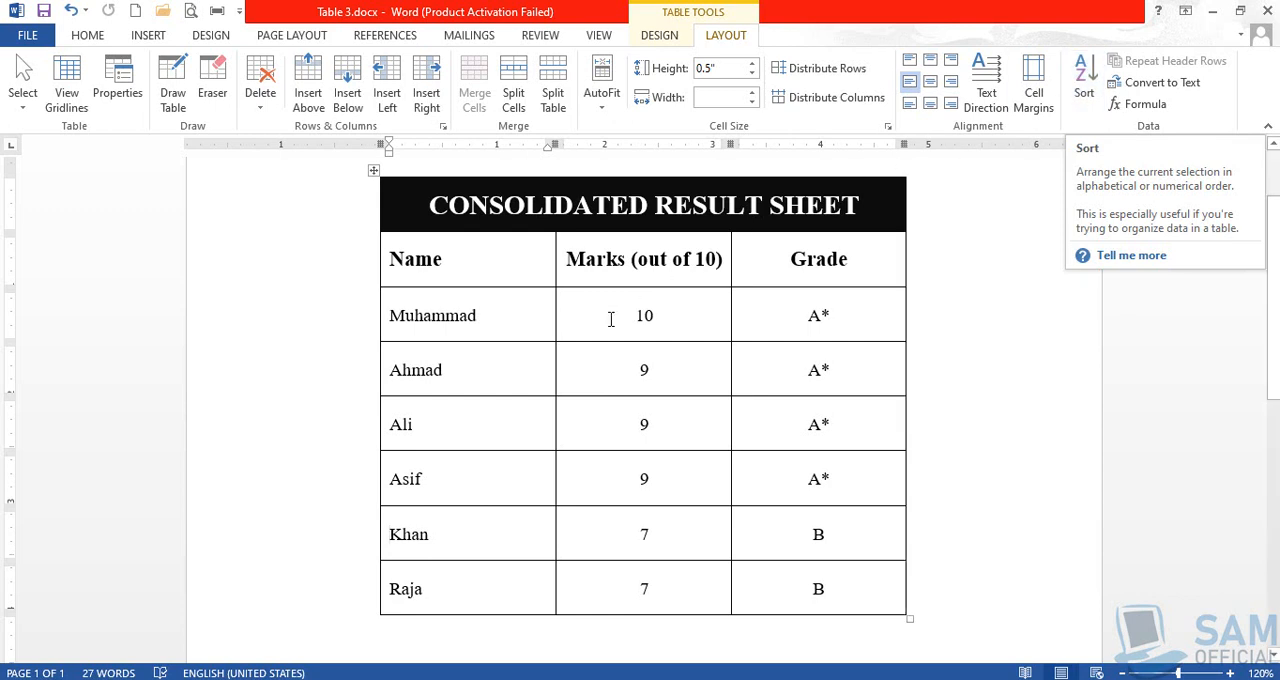
Resize the whole result table freehand, making it wider and shorter with rows about 0.44" high
left_click(487, 330)
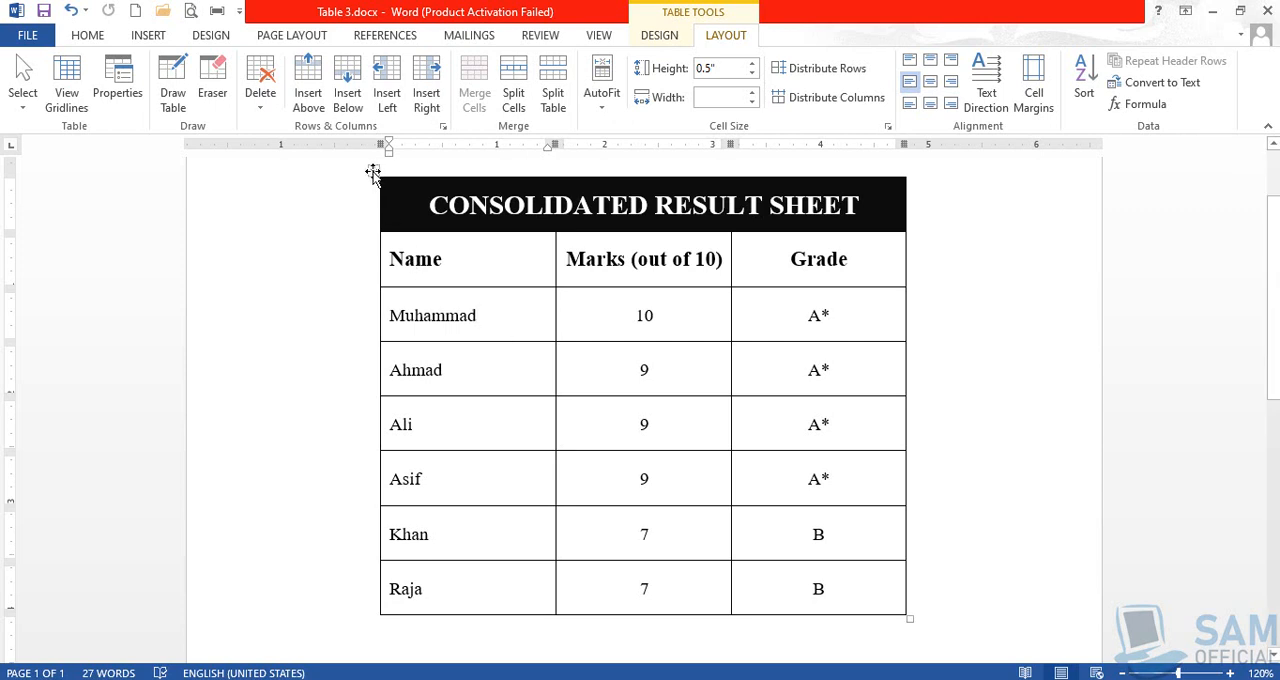
left_click_drag(909, 616, 970, 560)
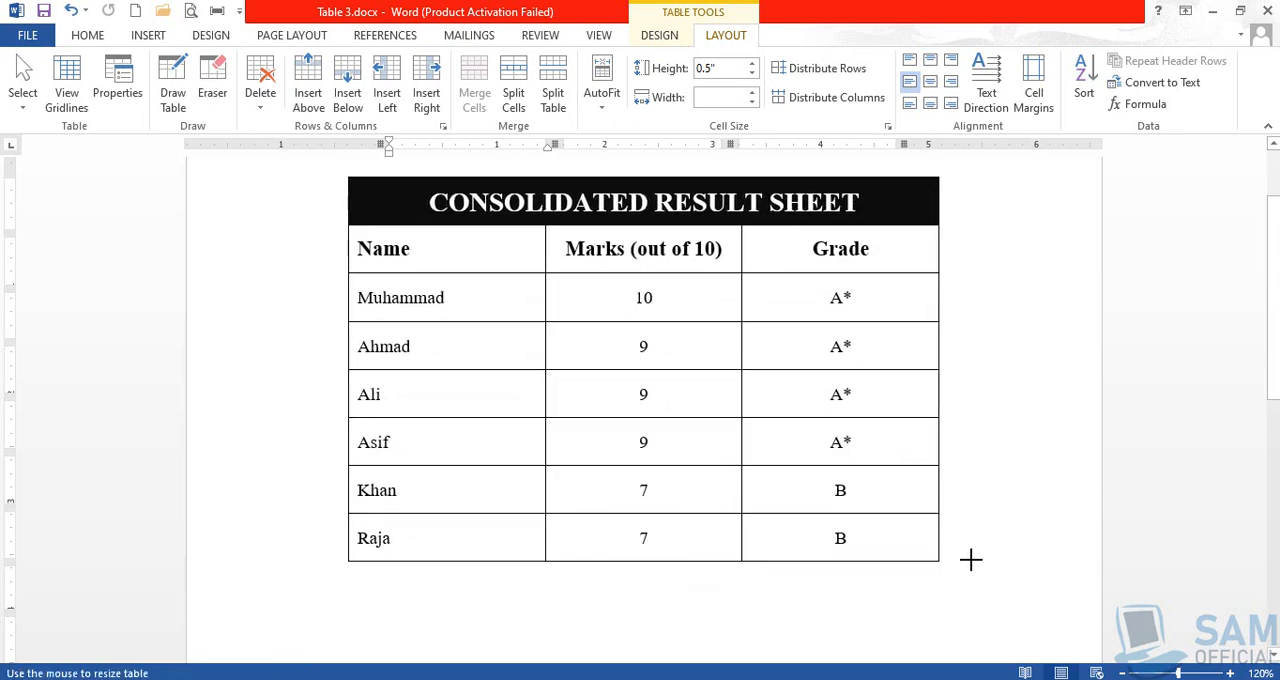
left_click_drag(339, 170, 337, 224)
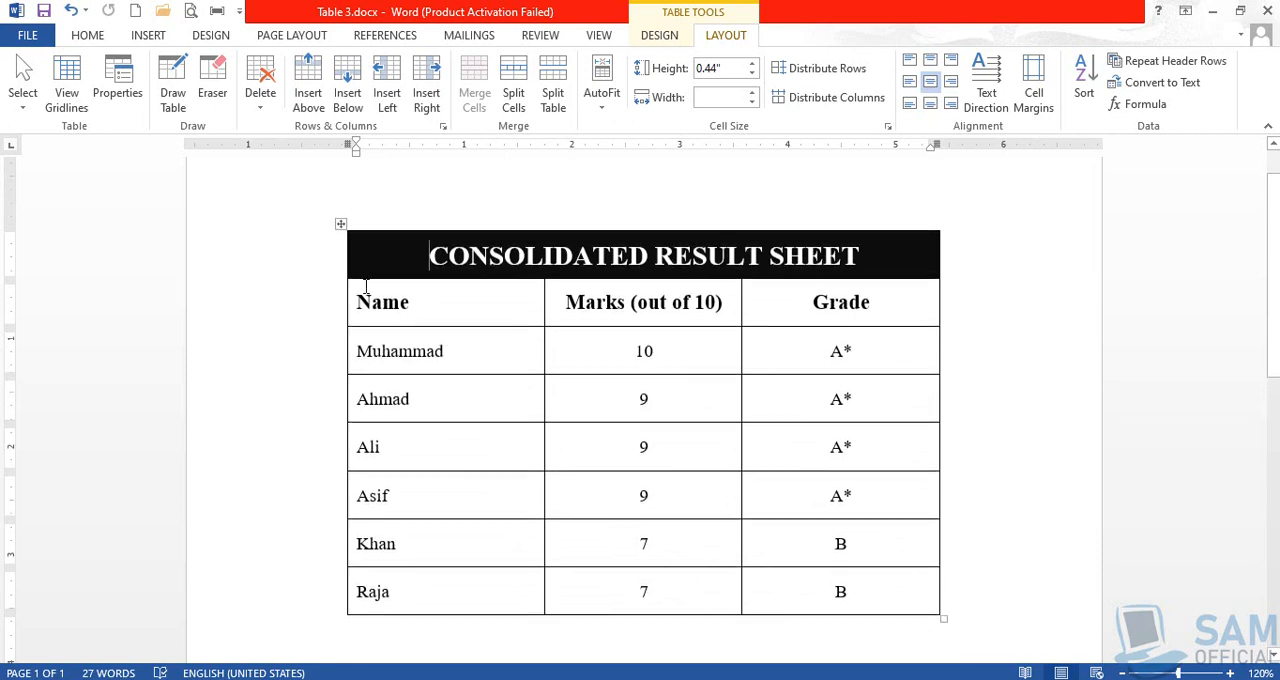
Select the entire result table and AutoFit its columns to their contents
left_click(337, 224)
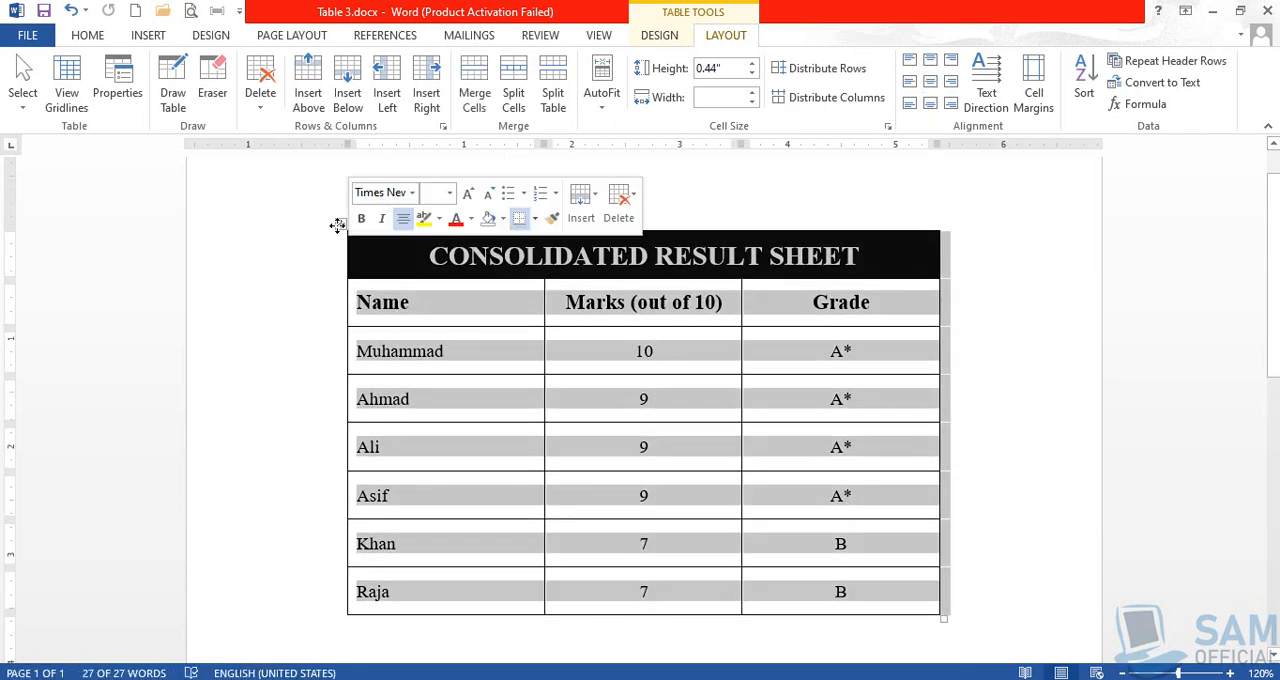
left_click(599, 108)
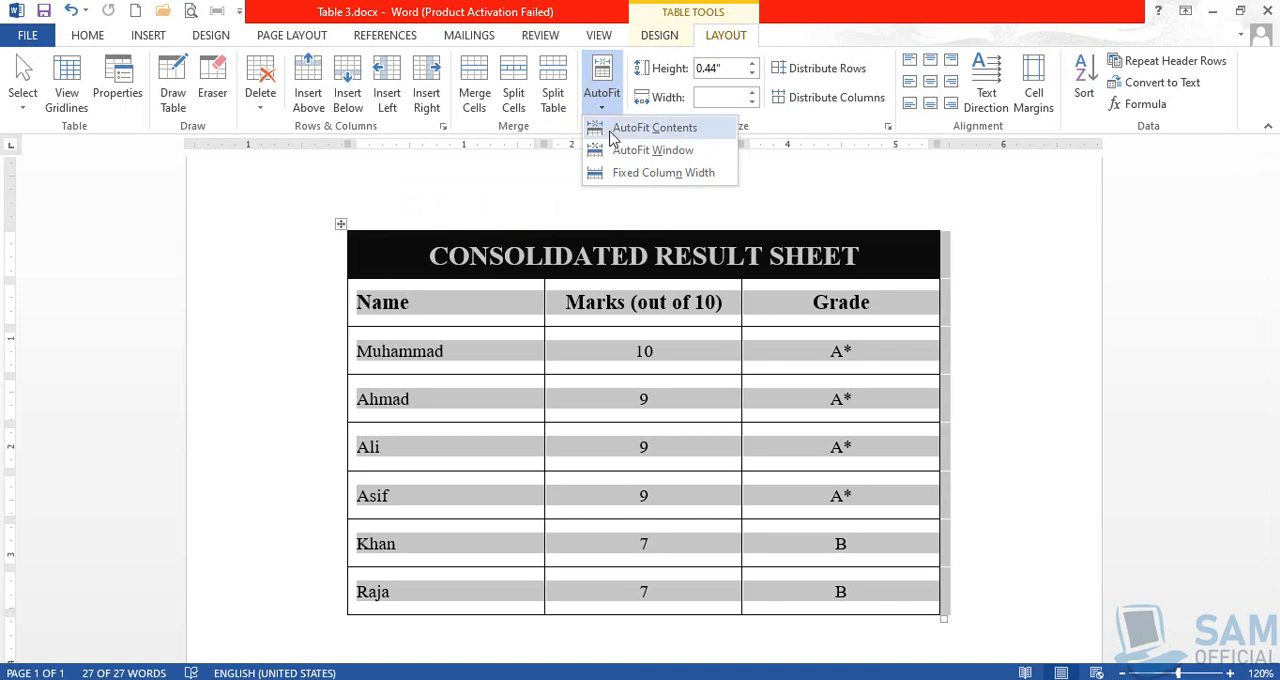
left_click(654, 127)
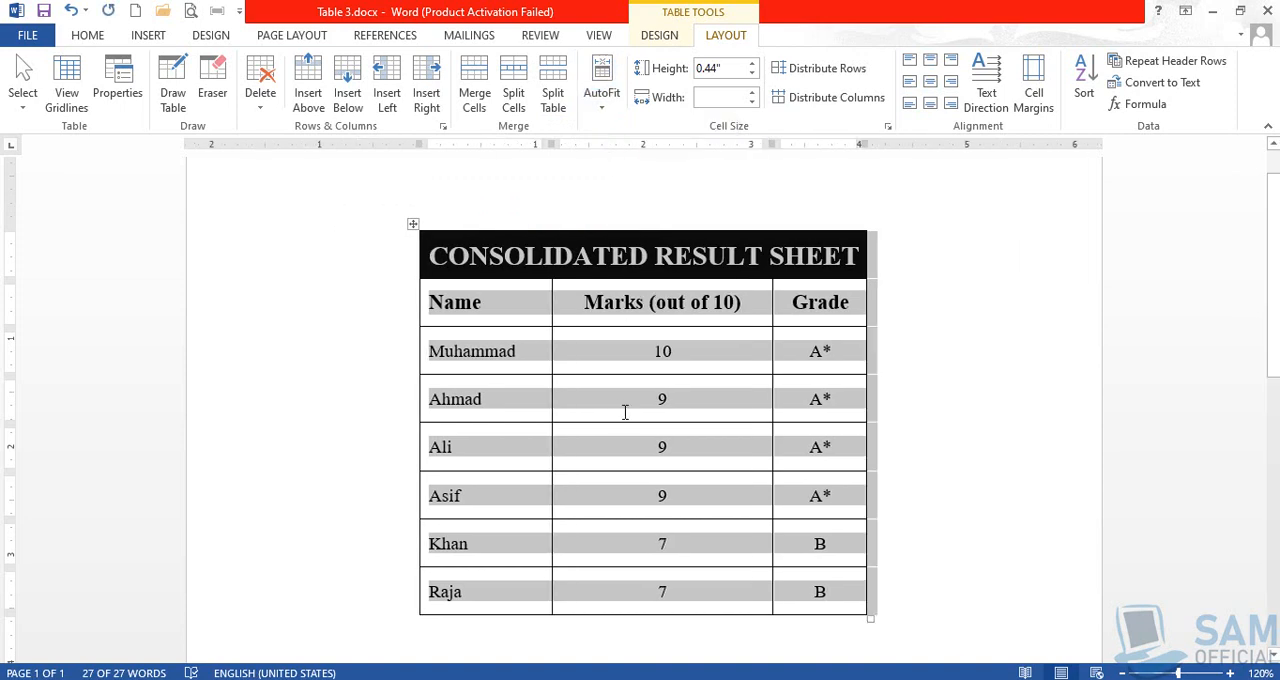